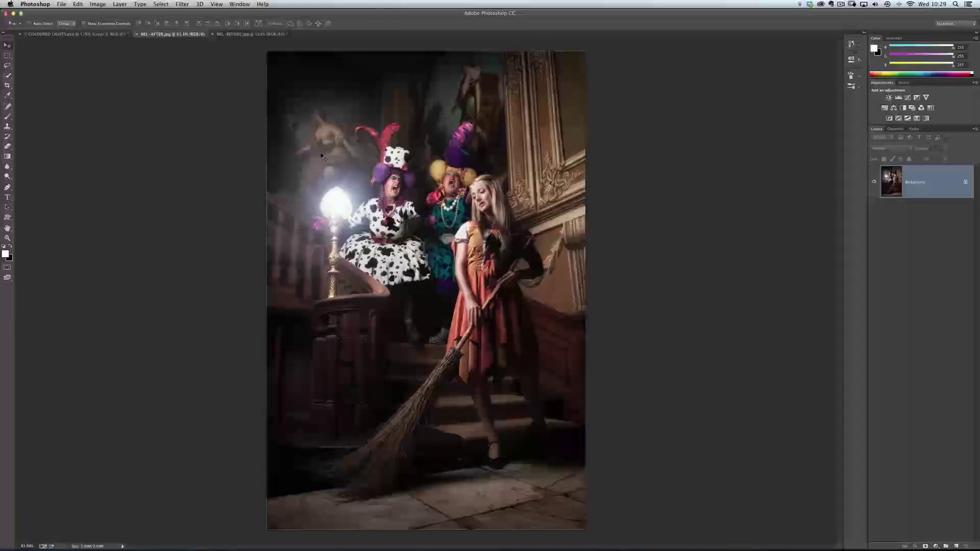
Switch to the original, unlit NEL-BEFORE.jpg staircase photo.
click(252, 35)
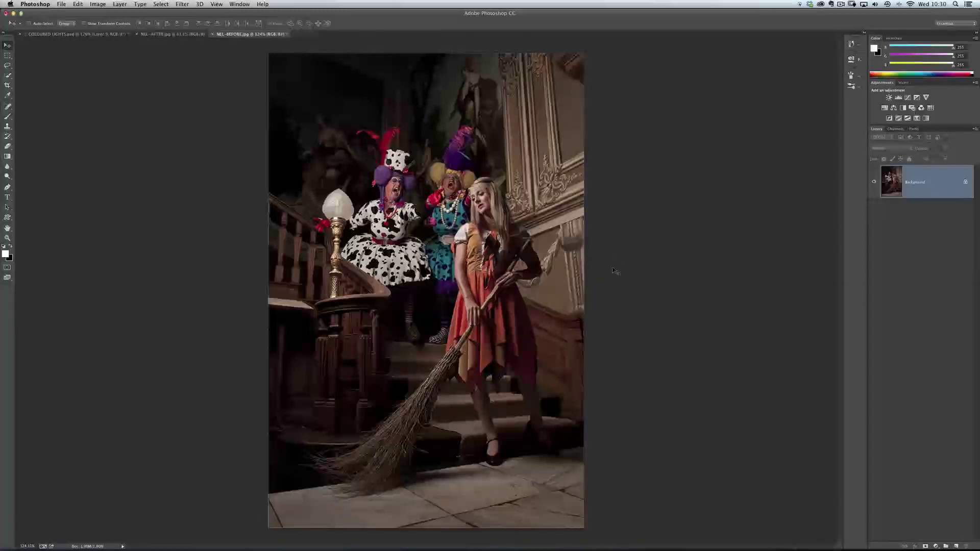
Paint a soft white dot with a 0%-hardness brush on new Layer 1, blended as Overlay.
click(956, 547)
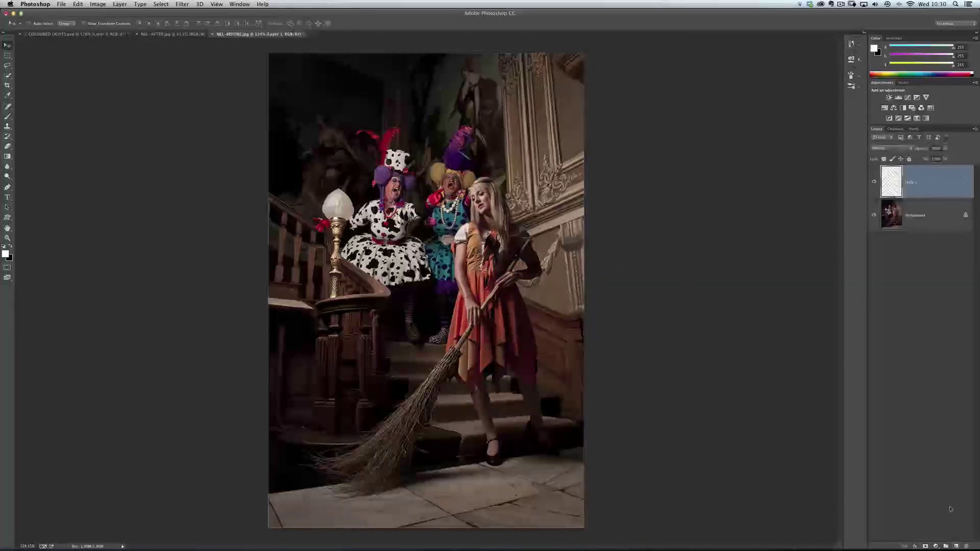
key(b)
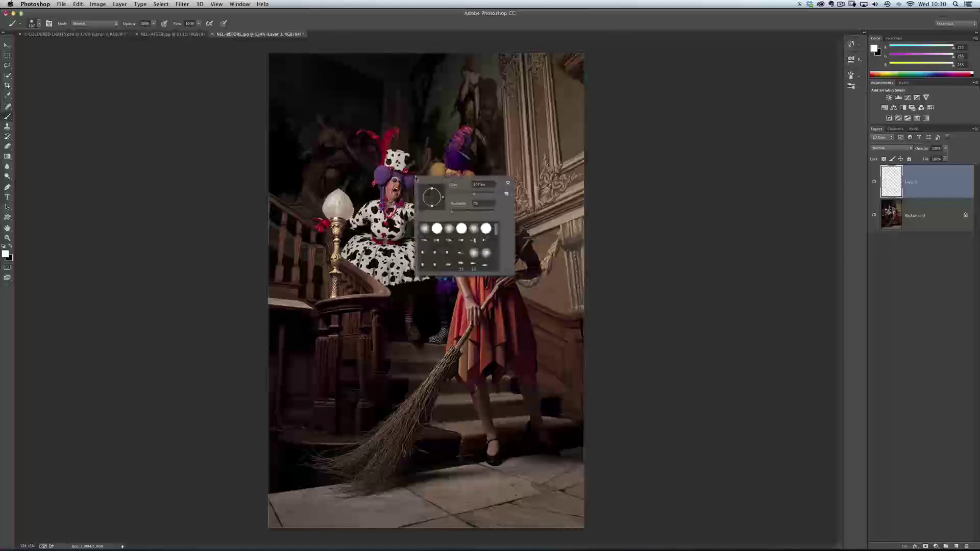
right_click(415, 176)
drag(454, 215, 450, 214)
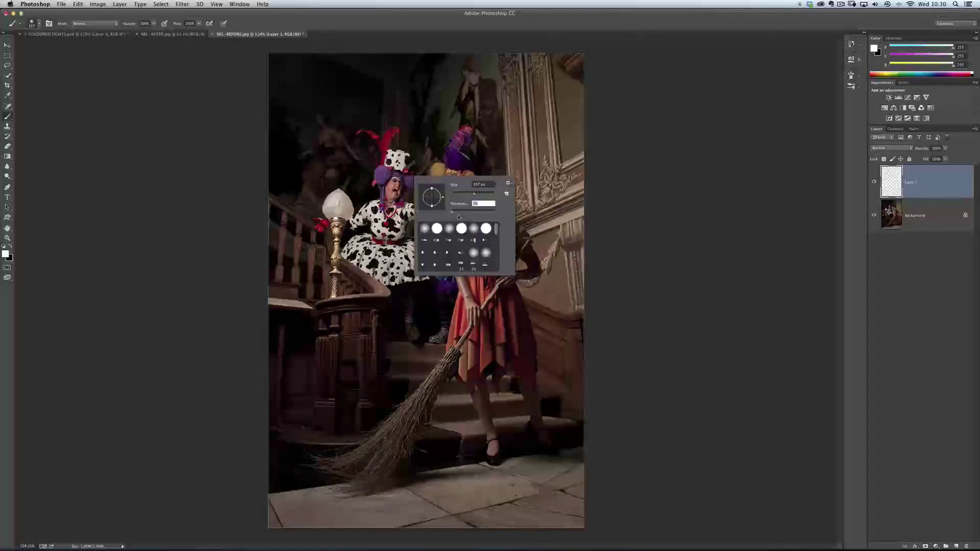
key(Return)
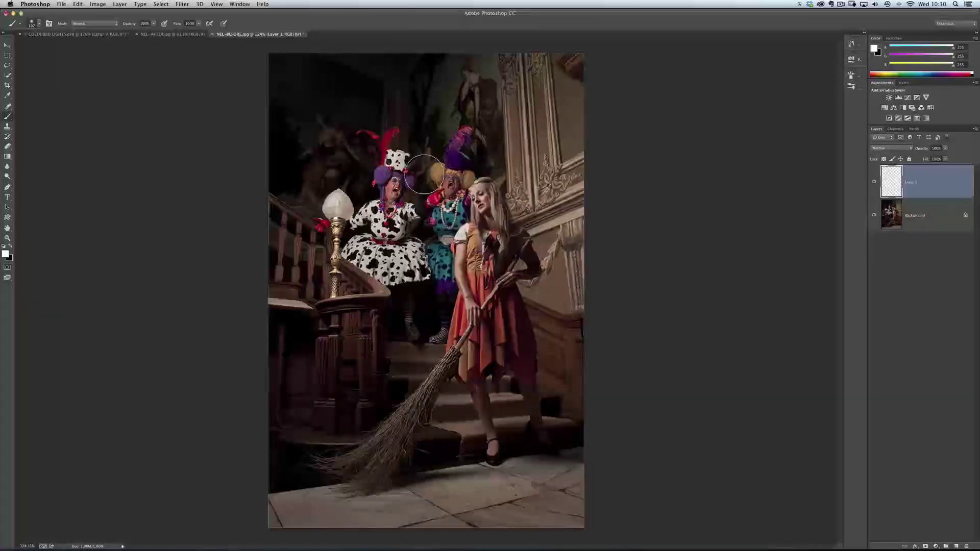
click(424, 321)
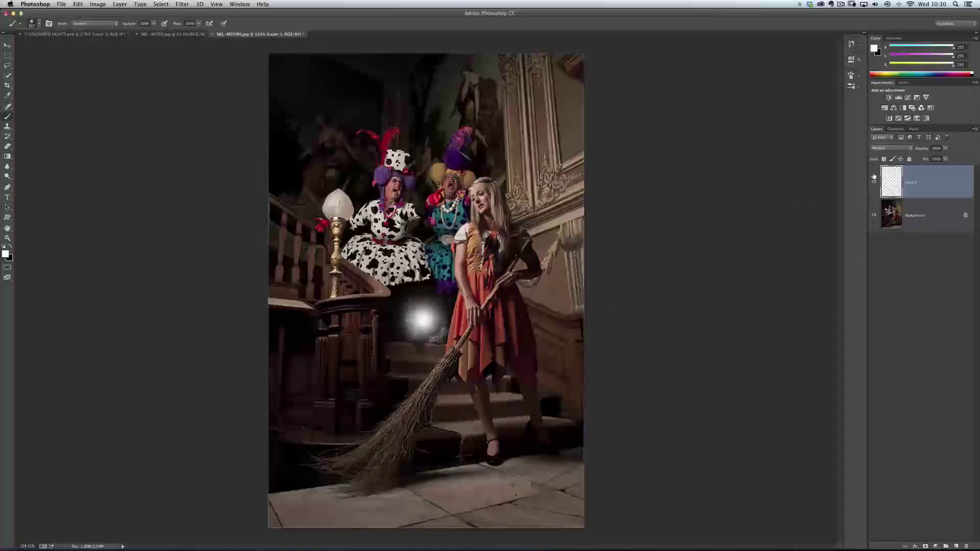
click(892, 150)
click(878, 227)
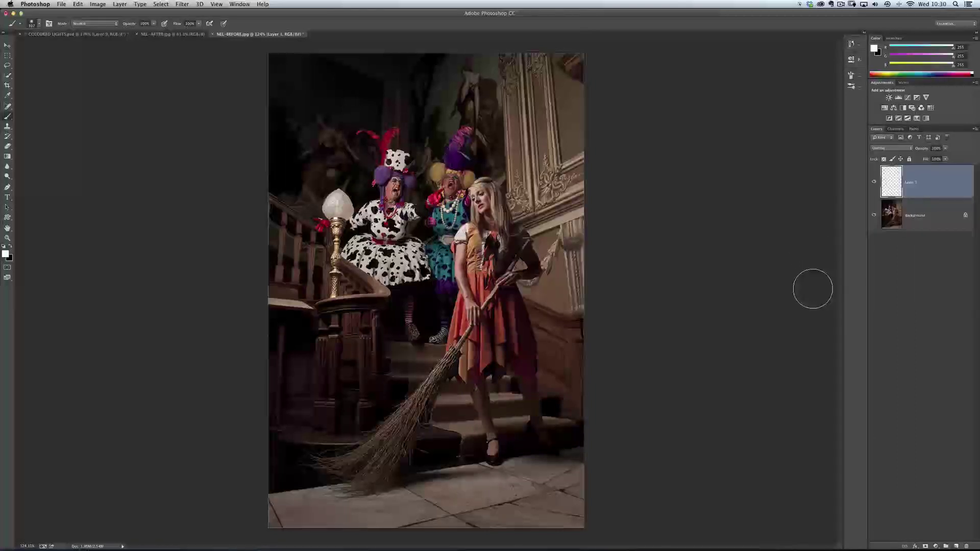
Move the white glow onto the stairs and free-transform it to about 370 pixels across.
key(v)
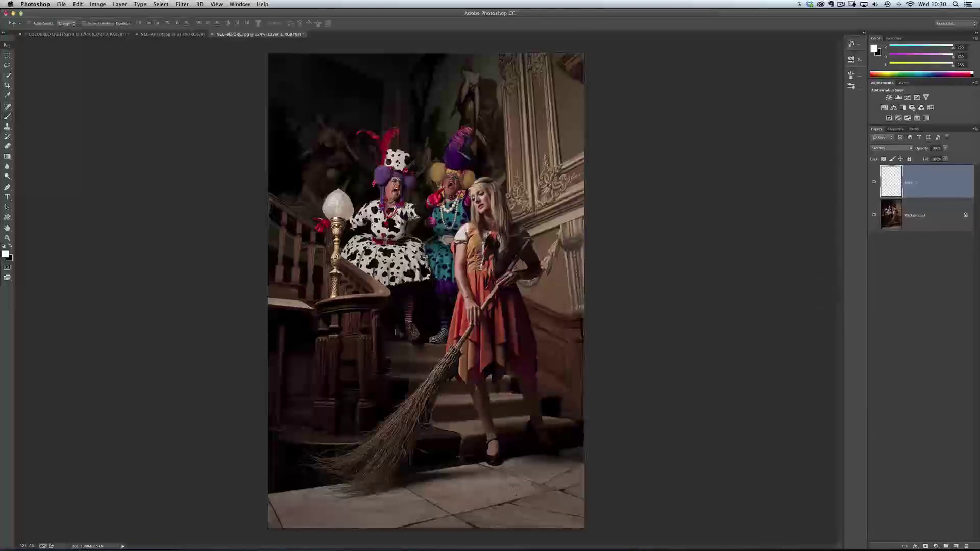
click(381, 108)
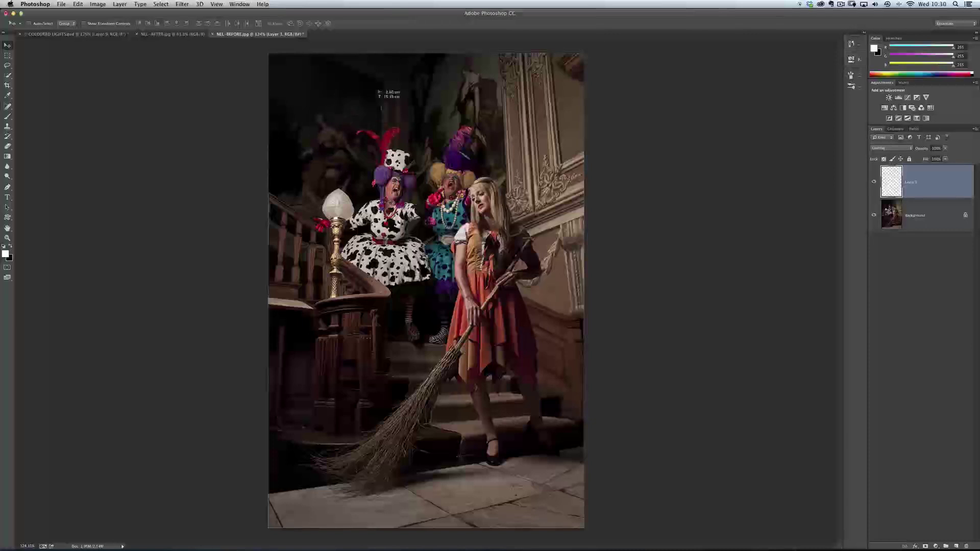
drag(381, 109, 419, 318)
click(75, 4)
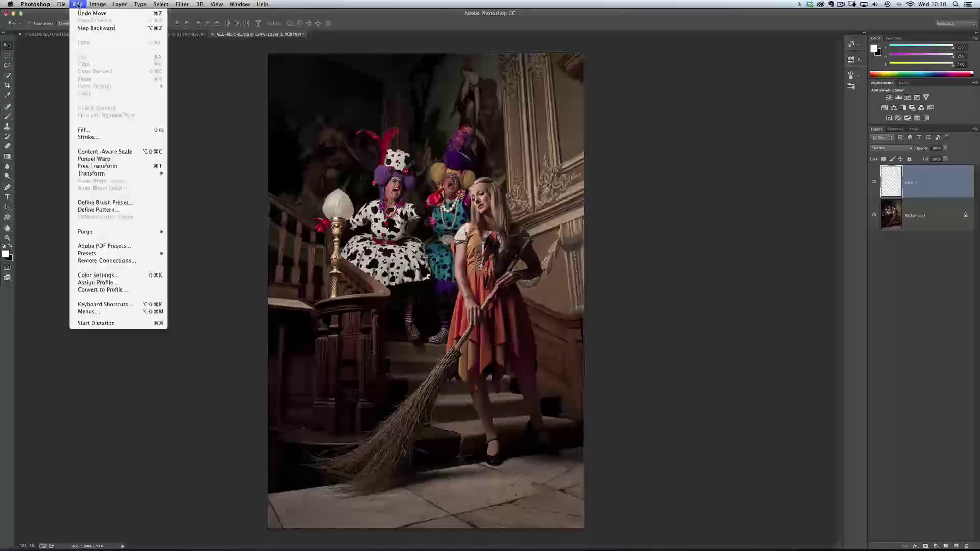
click(102, 169)
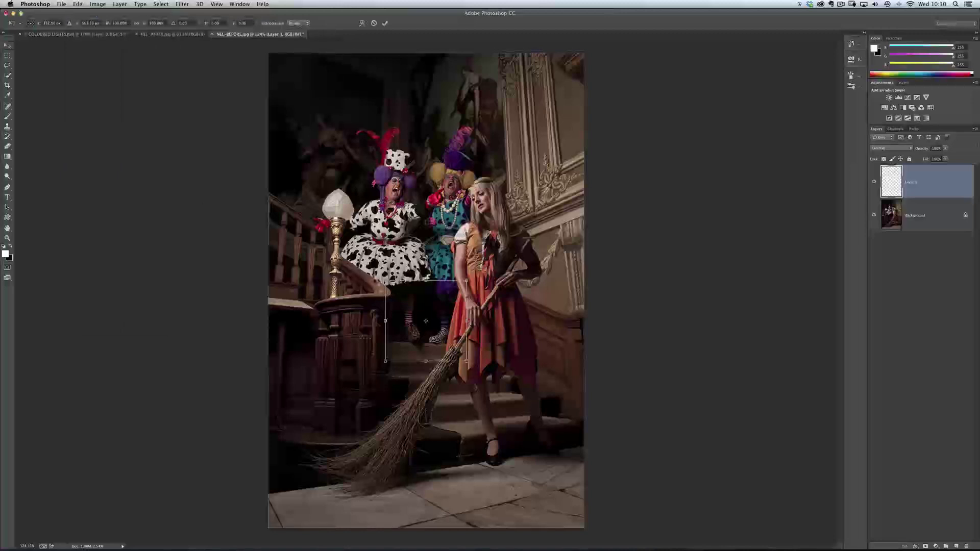
drag(385, 279, 331, 227)
Apply the resize, place the glow, then duplicate it and group both layers into Group 1.
key(Return)
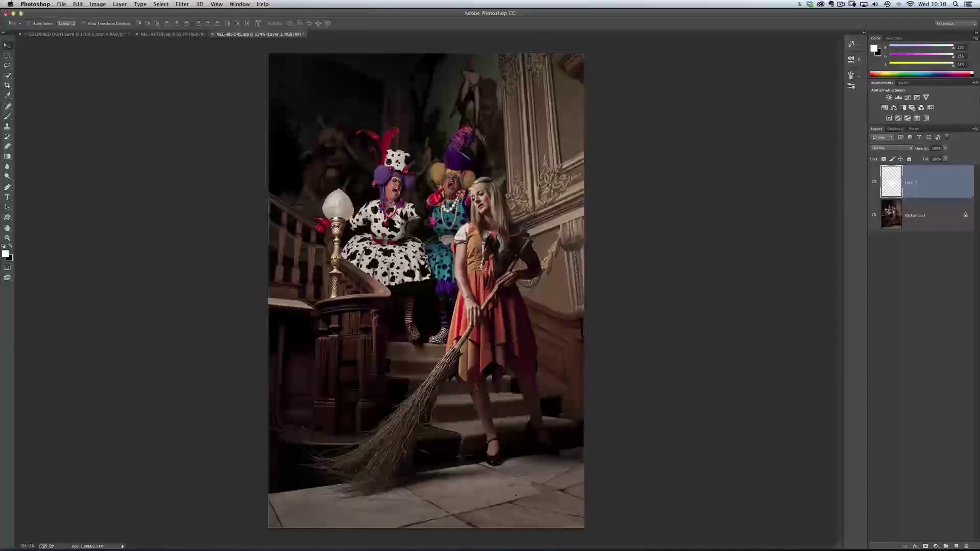
drag(418, 269, 423, 347)
key(ctrl+j)
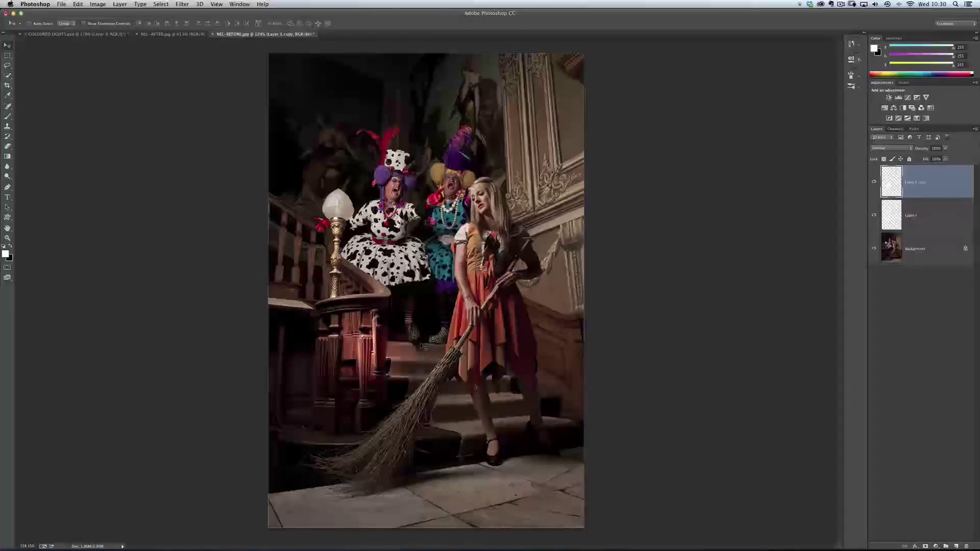
shift+click(940, 221)
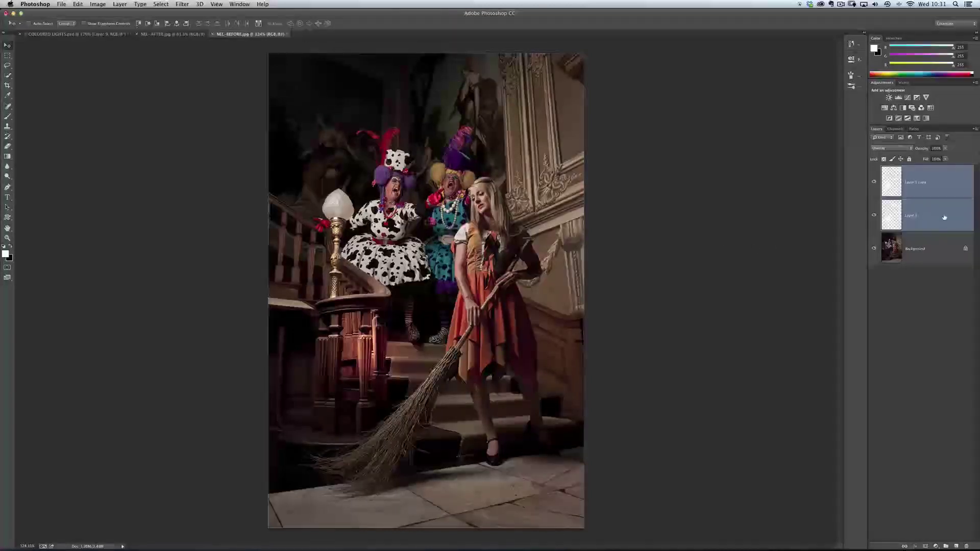
key(ctrl+g)
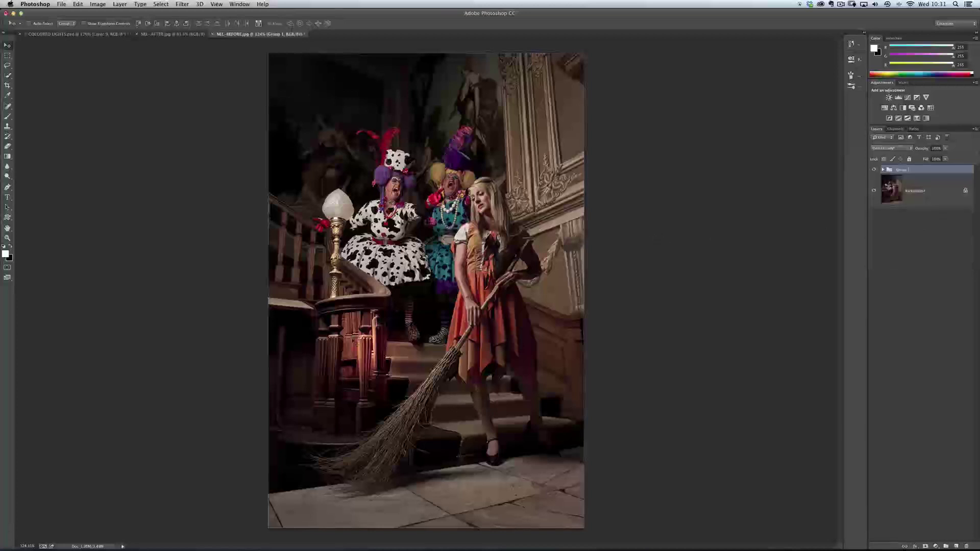
Move Group 1's light up and to the left and lower the group's opacity.
drag(409, 127, 353, 92)
drag(924, 148, 916, 148)
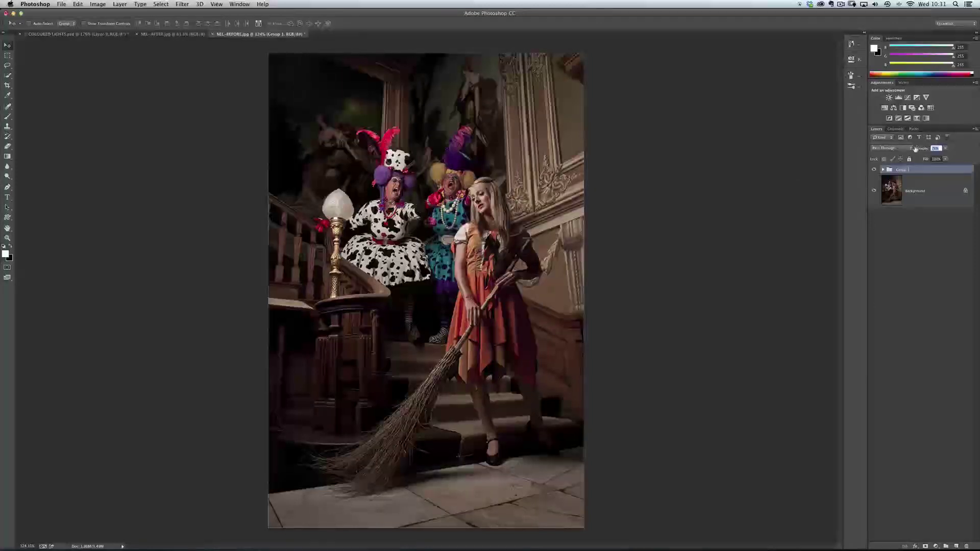
mouse_move(358, 107)
mouse_down()
mouse_move(324, 95)
mouse_move(449, 76)
mouse_move(352, 115)
mouse_move(466, 93)
mouse_move(314, 183)
mouse_move(337, 341)
mouse_move(331, 411)
mouse_move(357, 444)
mouse_move(477, 447)
mouse_move(554, 378)
mouse_move(593, 224)
mouse_move(581, 142)
mouse_move(526, 106)
mouse_move(412, 102)
mouse_move(352, 123)
mouse_up()
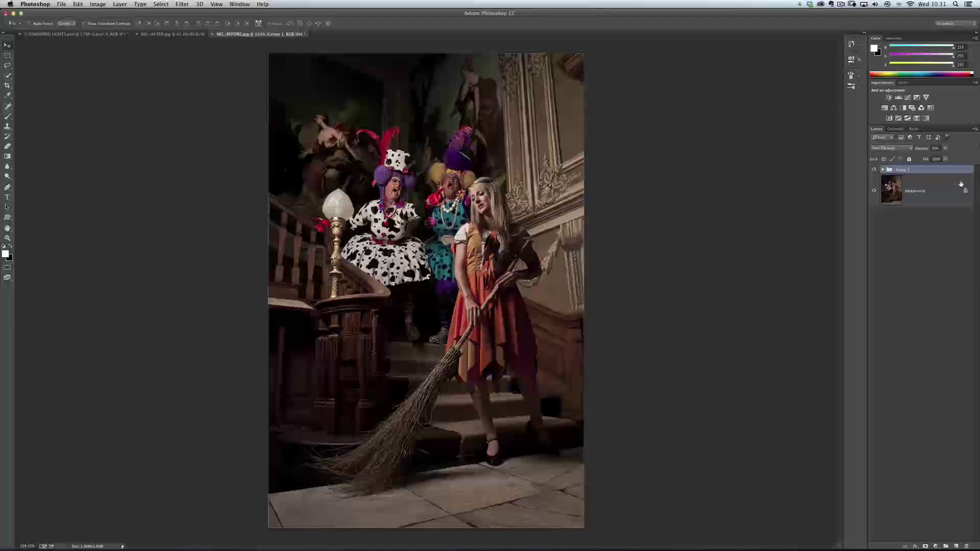
Delete Group 1, convert the photo for Smart Filters, and launch the Camera Raw Filter.
key(BackSpace)
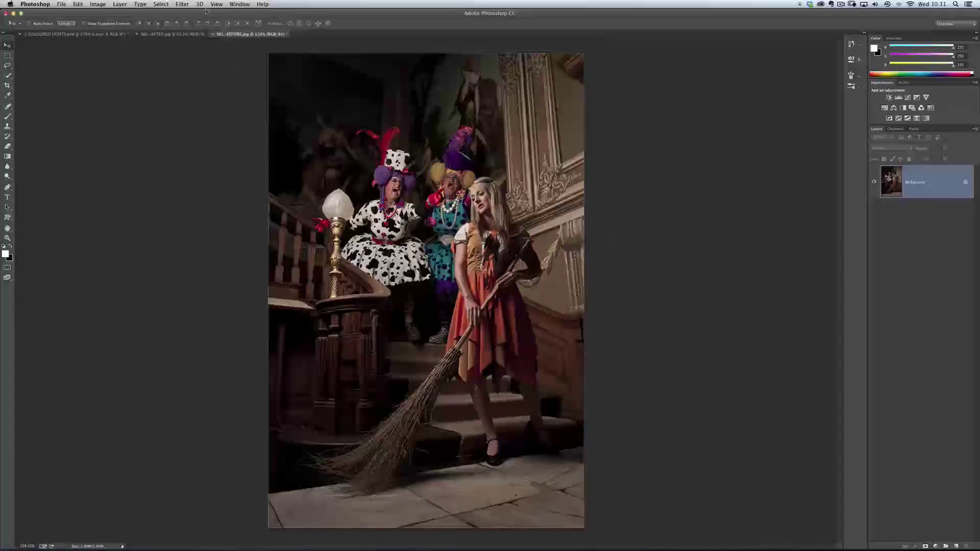
click(183, 5)
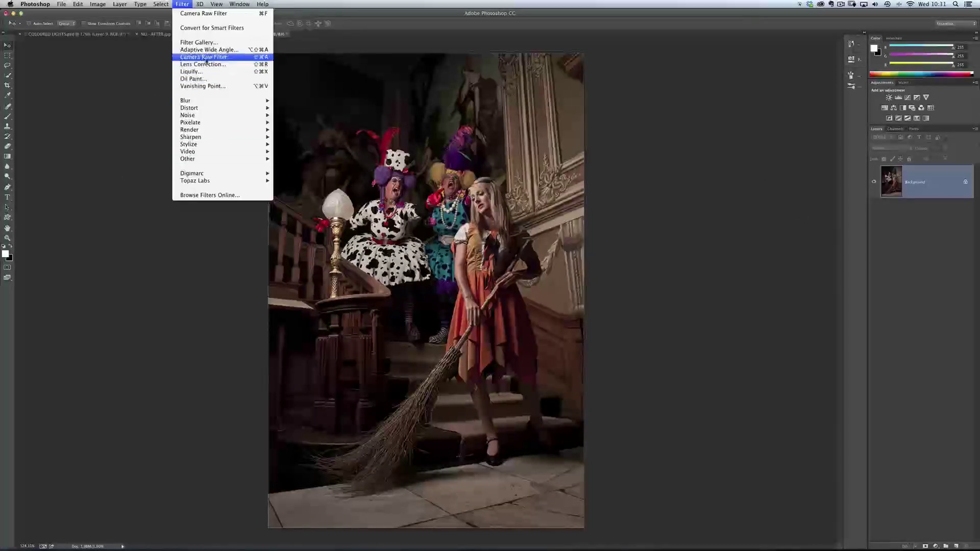
click(204, 29)
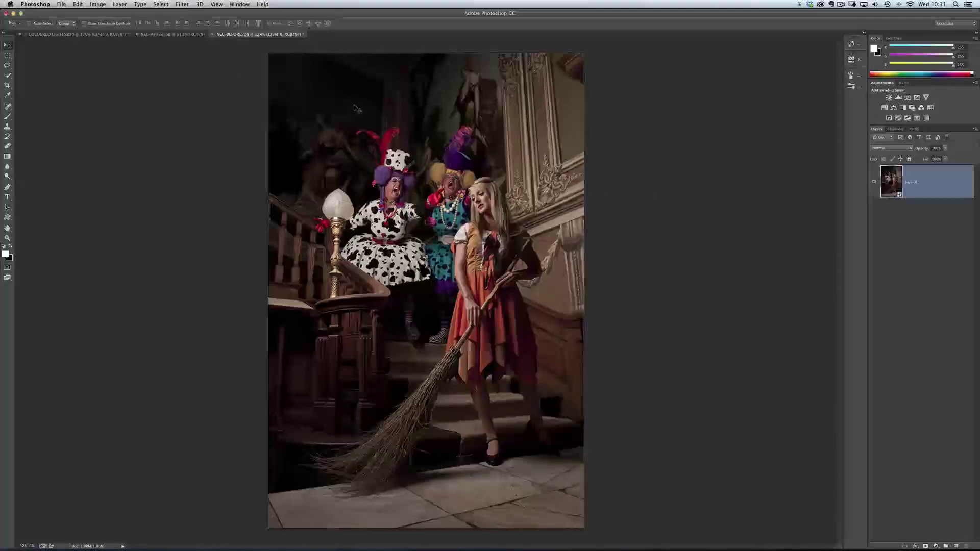
click(182, 4)
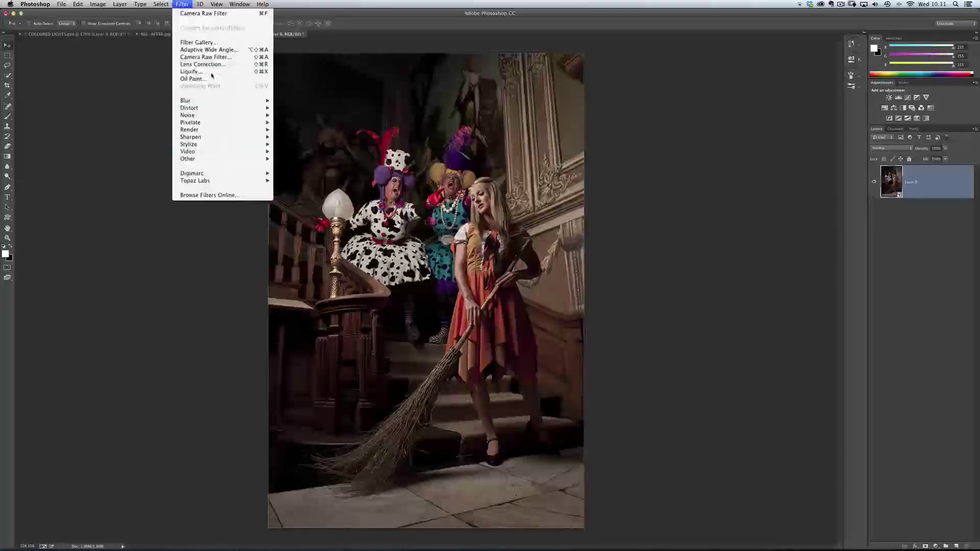
click(211, 58)
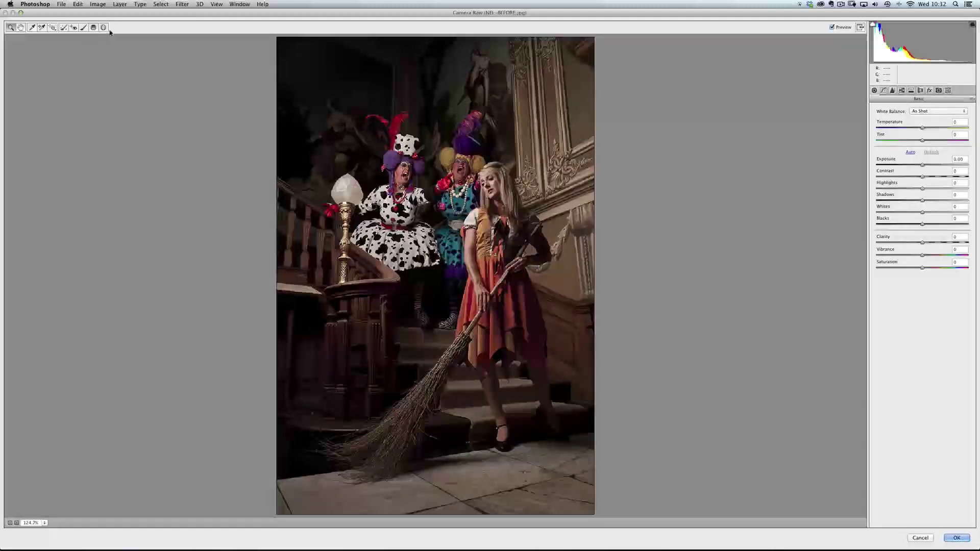
Give the Radial Filter a neutral white colour and reset its Saturation to 0.
click(104, 28)
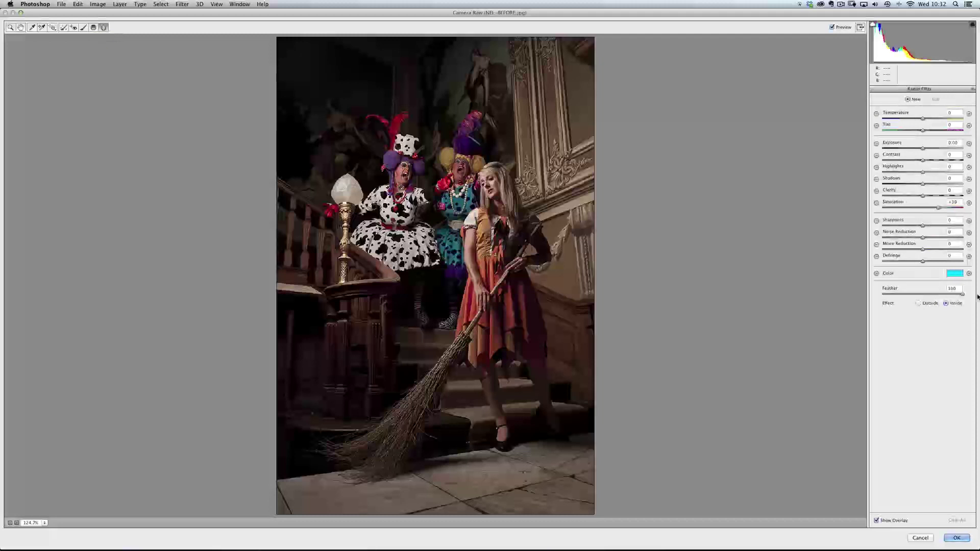
click(955, 273)
click(448, 211)
drag(448, 210, 446, 222)
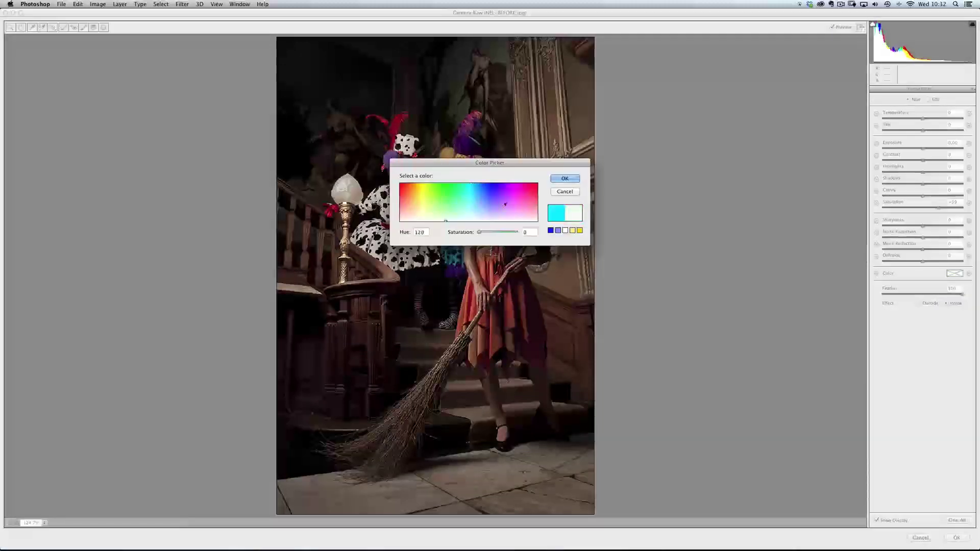
click(565, 178)
double_click(938, 207)
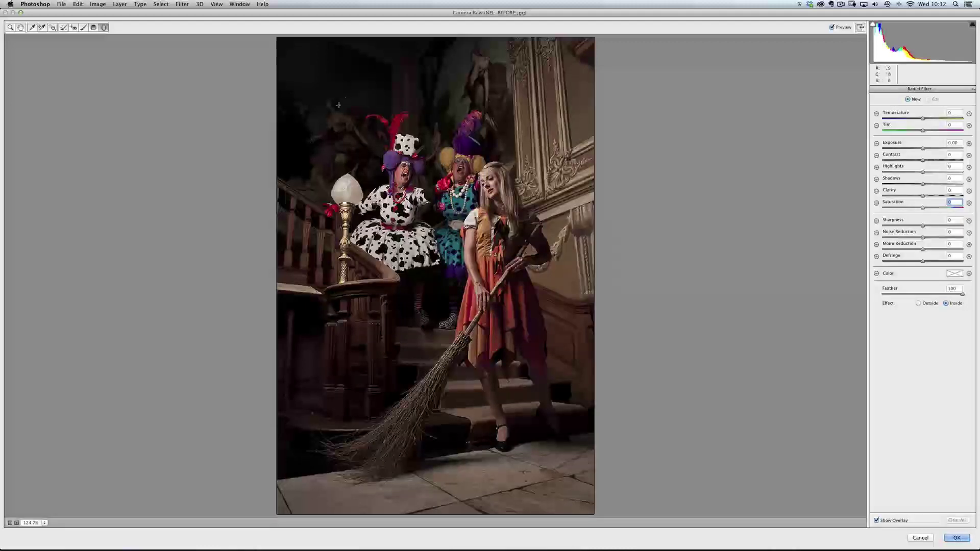
Draw a trial ellipse at Exposure −0.65 with Effect Outside, then delete it.
drag(344, 88, 450, 311)
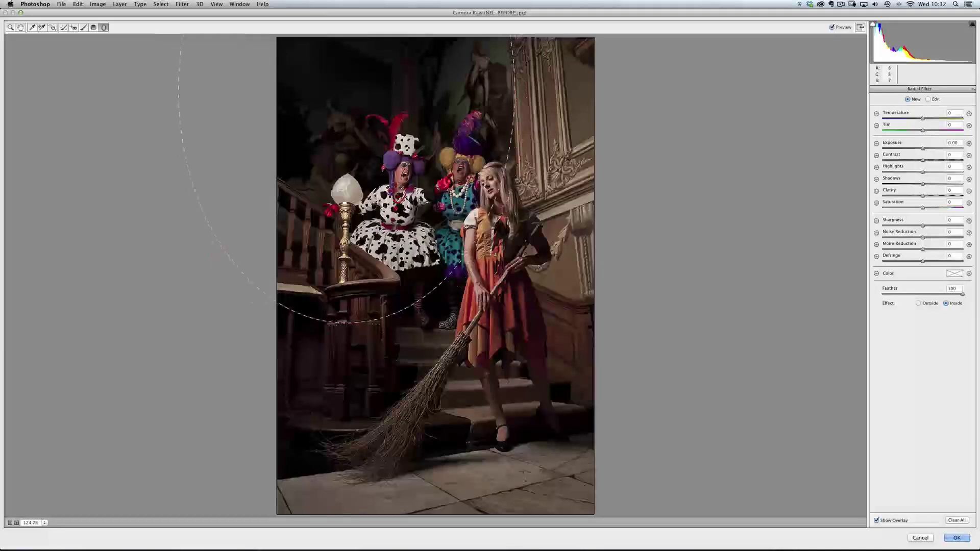
drag(344, 87, 435, 256)
drag(923, 149, 916, 149)
click(919, 303)
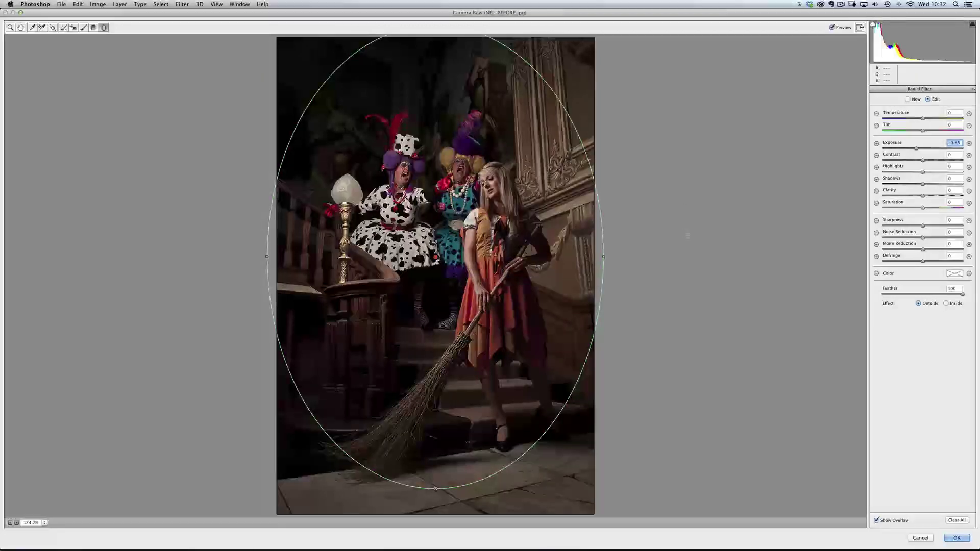
key(Delete)
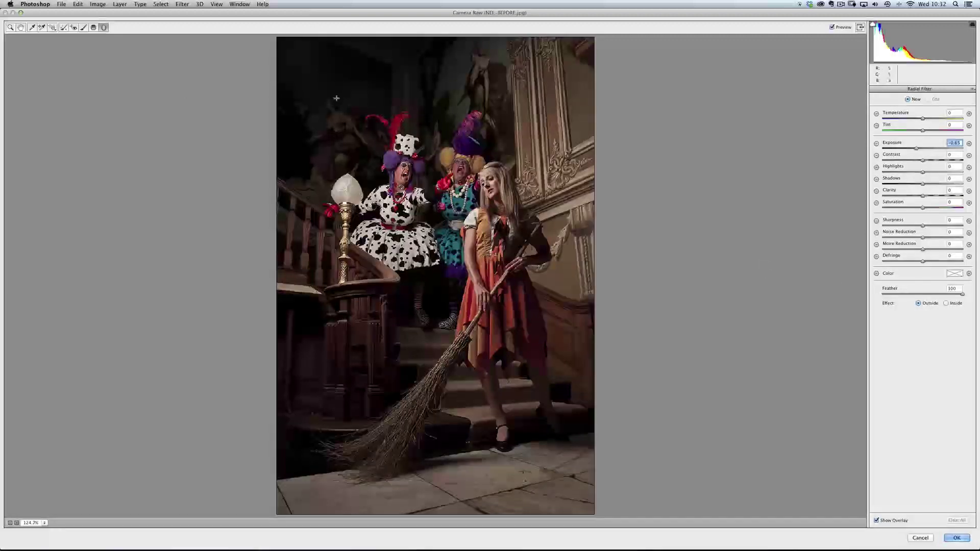
Add a brightened, inside-effect radial spotlight stretched tall over the upper-left painting.
mouse_move(340, 96)
mouse_down()
mouse_move(371, 128)
mouse_move(333, 116)
mouse_move(338, 108)
mouse_up()
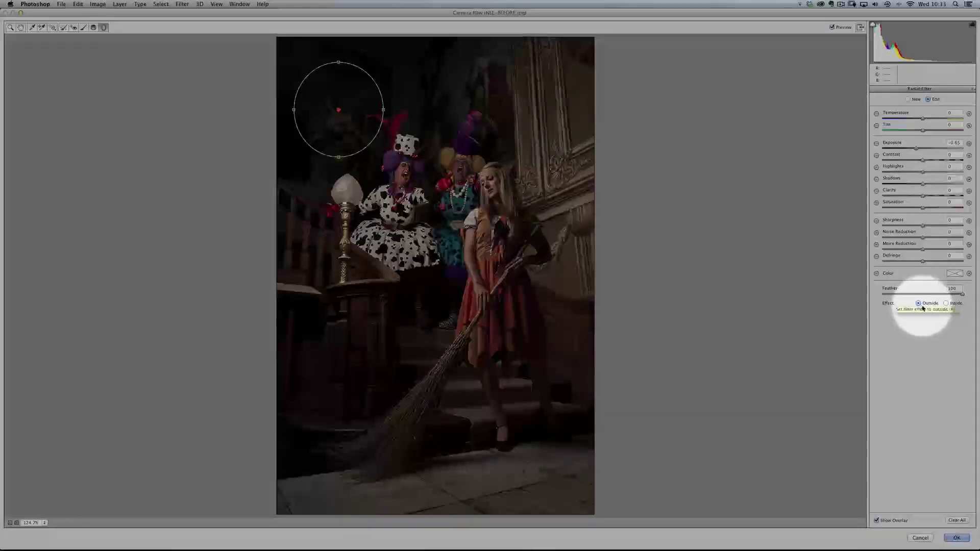
click(947, 304)
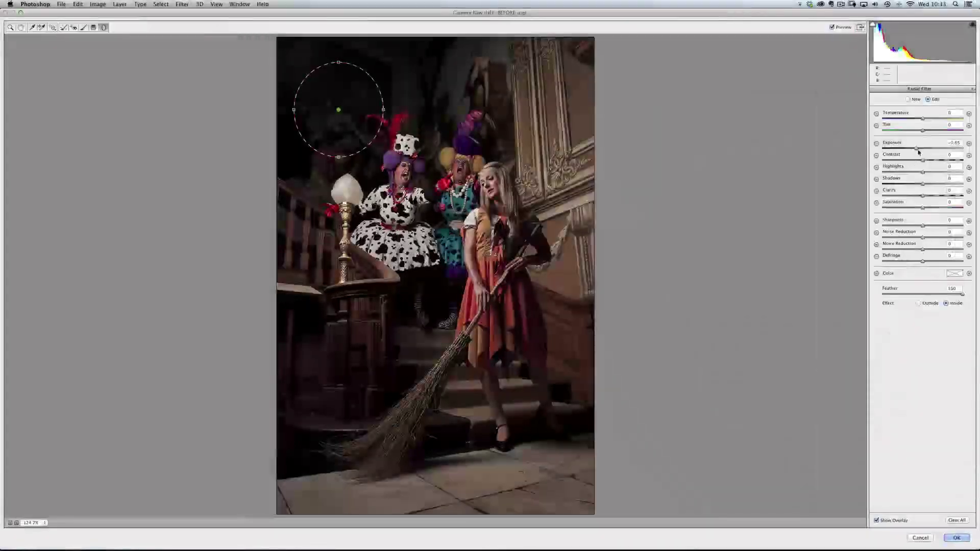
drag(918, 151, 955, 155)
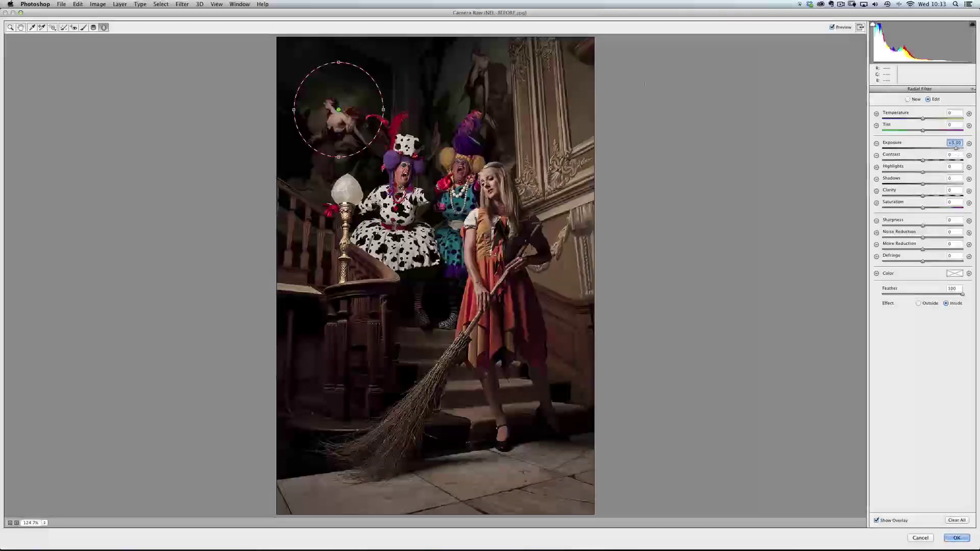
mouse_move(339, 110)
mouse_down()
mouse_move(478, 92)
mouse_move(337, 123)
mouse_move(378, 341)
mouse_move(328, 384)
mouse_move(440, 450)
mouse_move(490, 450)
mouse_move(394, 304)
mouse_move(385, 112)
mouse_move(462, 87)
mouse_move(338, 139)
mouse_move(337, 114)
mouse_up()
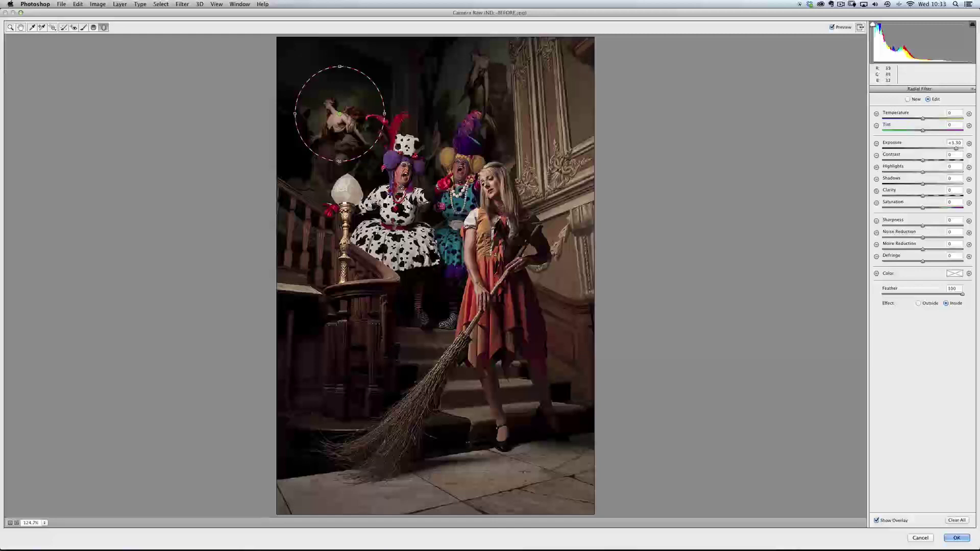
drag(338, 163, 339, 186)
drag(337, 116, 329, 135)
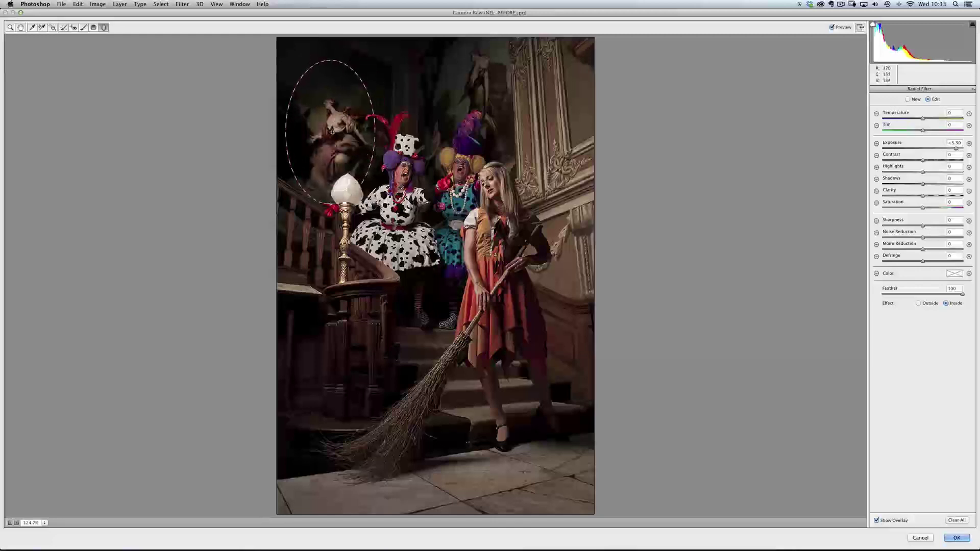
drag(944, 148, 954, 150)
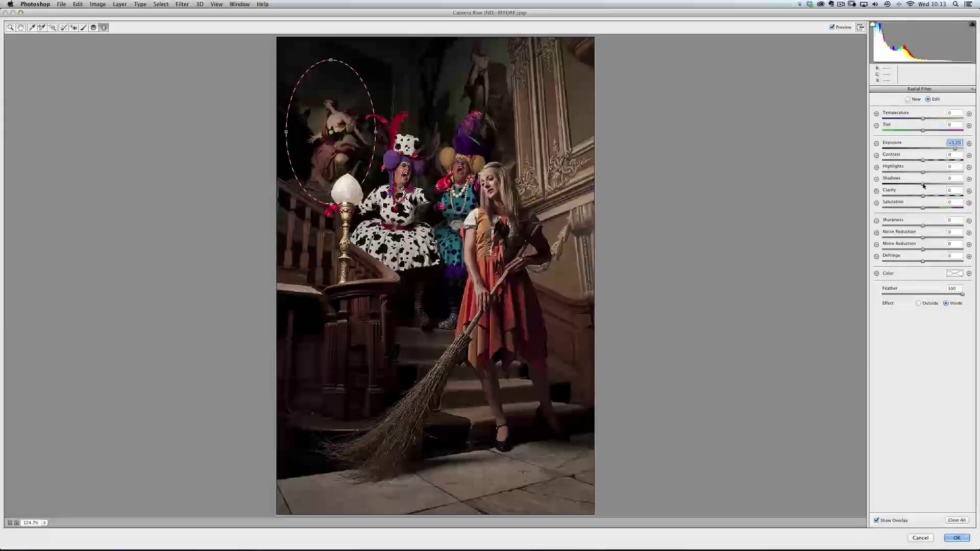
mouse_move(923, 184)
mouse_down()
mouse_move(932, 185)
mouse_move(923, 184)
mouse_up()
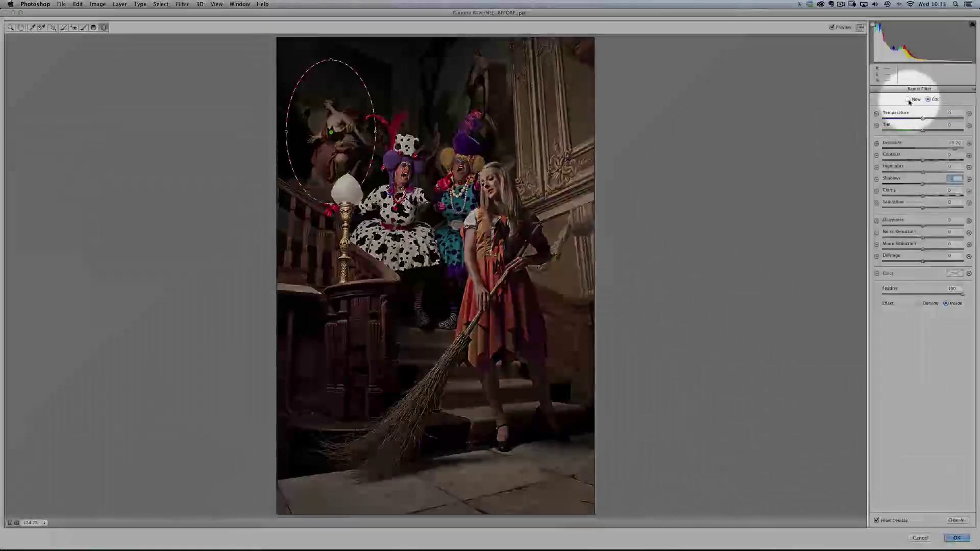
Add a second radial spotlight over the upper-right painting at Exposure +1.85.
click(909, 100)
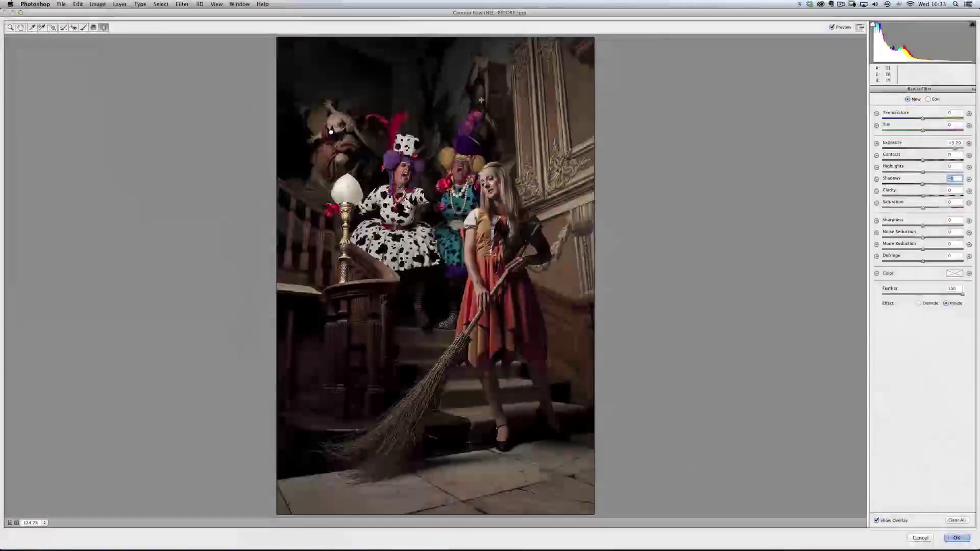
drag(471, 89, 530, 155)
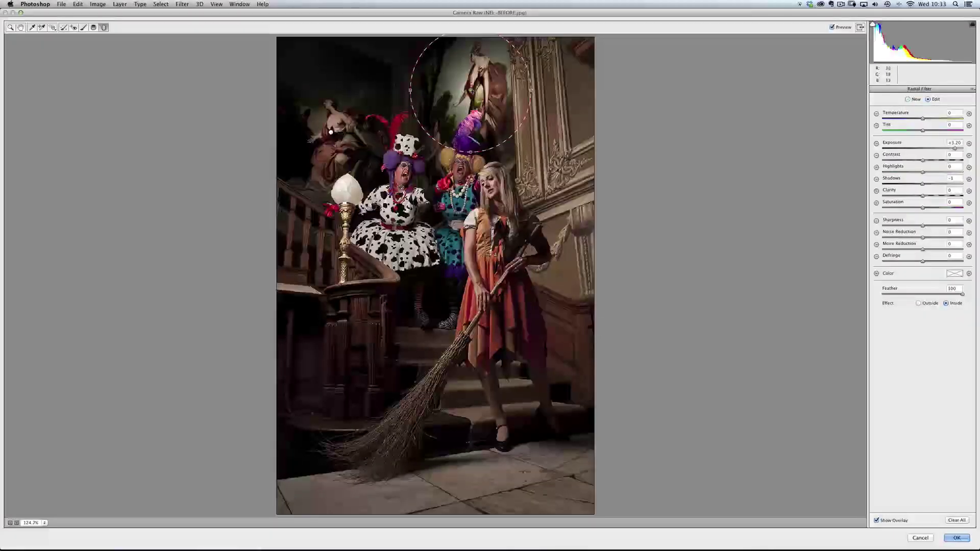
drag(471, 100, 485, 102)
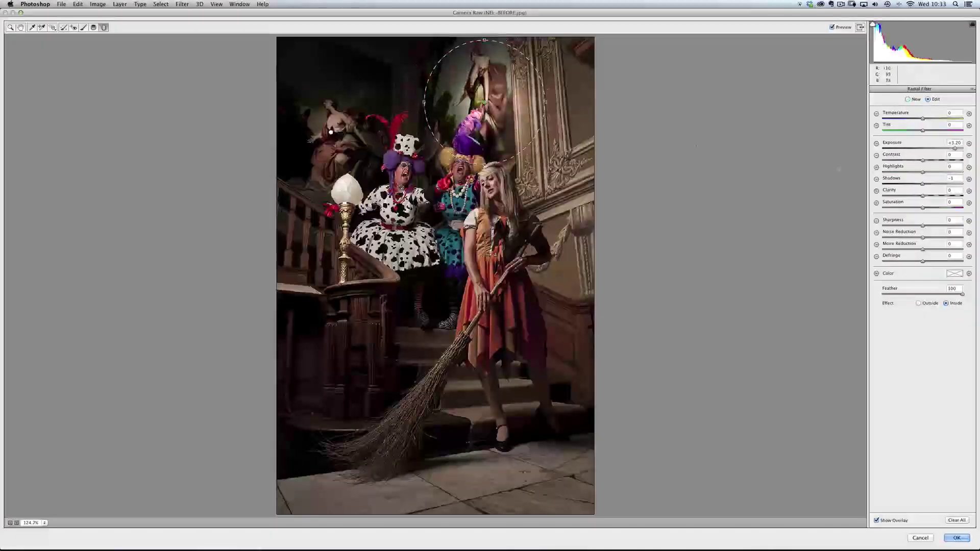
click(952, 142)
drag(951, 150, 940, 148)
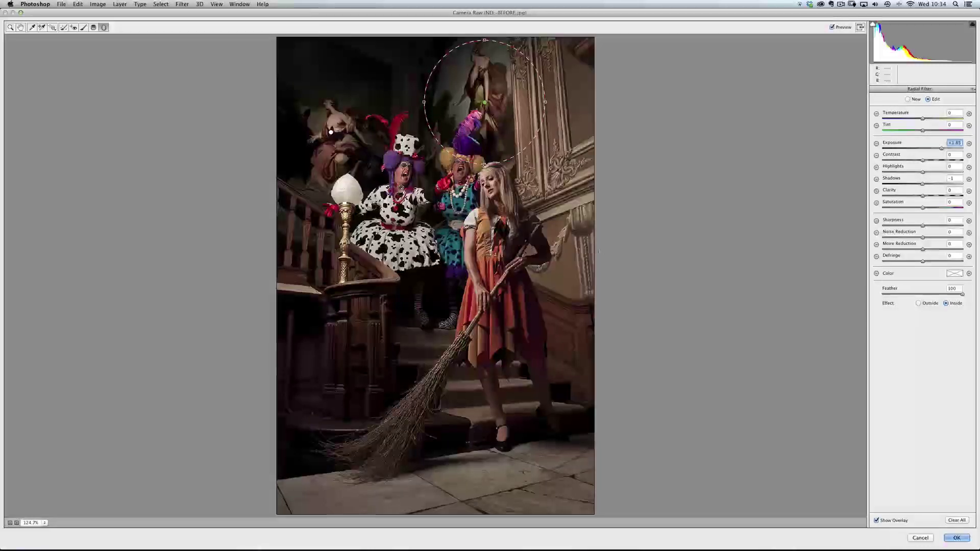
Apply Camera Raw, then reopen it and stretch the upper-right spotlight down over the woman's head.
click(952, 538)
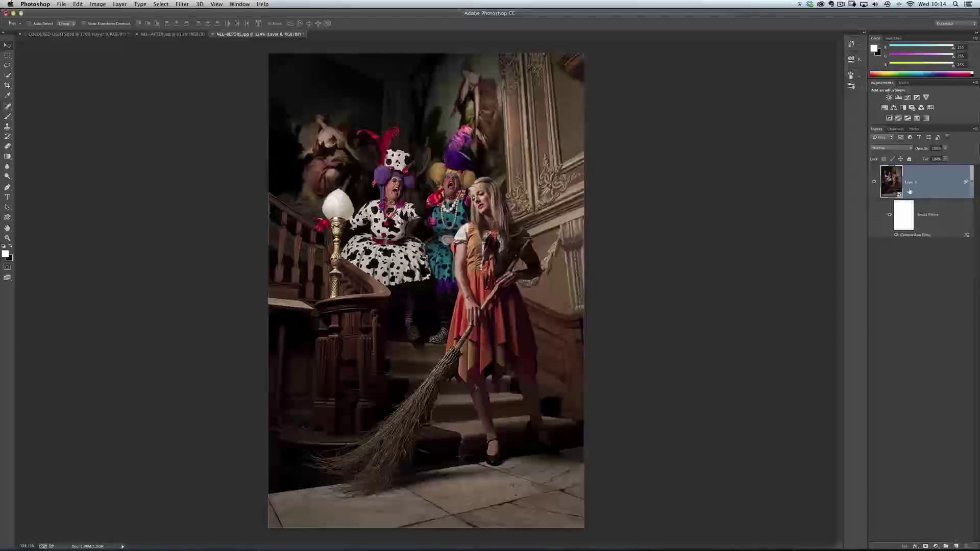
double_click(917, 236)
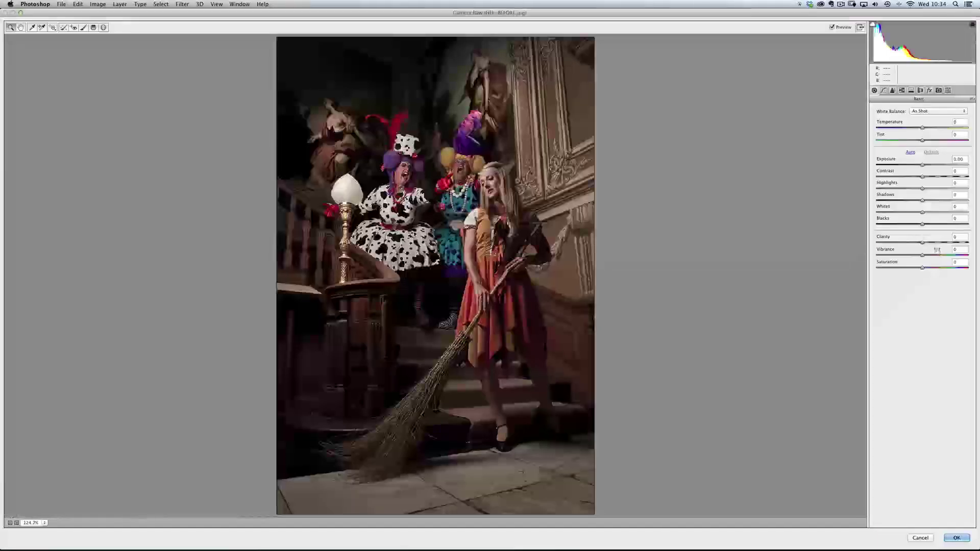
click(104, 27)
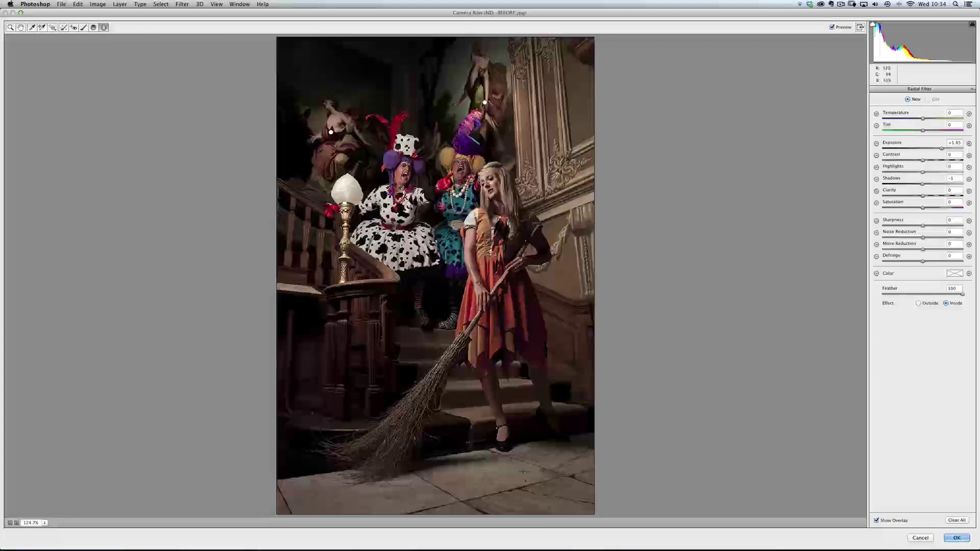
click(485, 103)
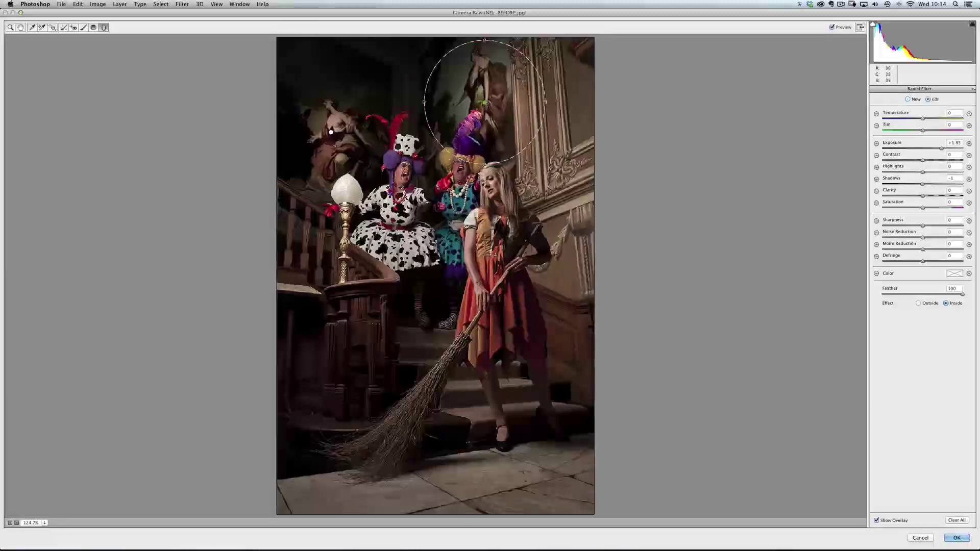
drag(486, 164, 516, 188)
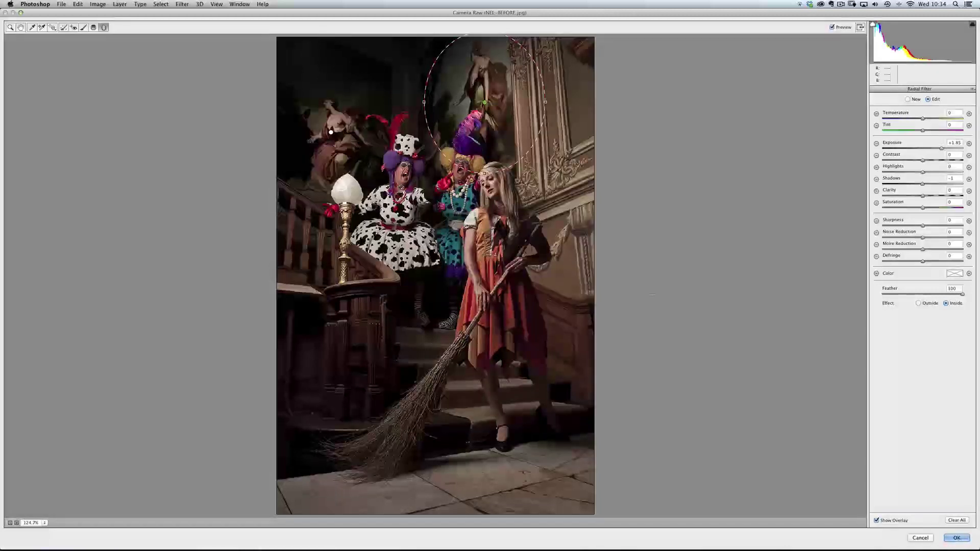
click(957, 538)
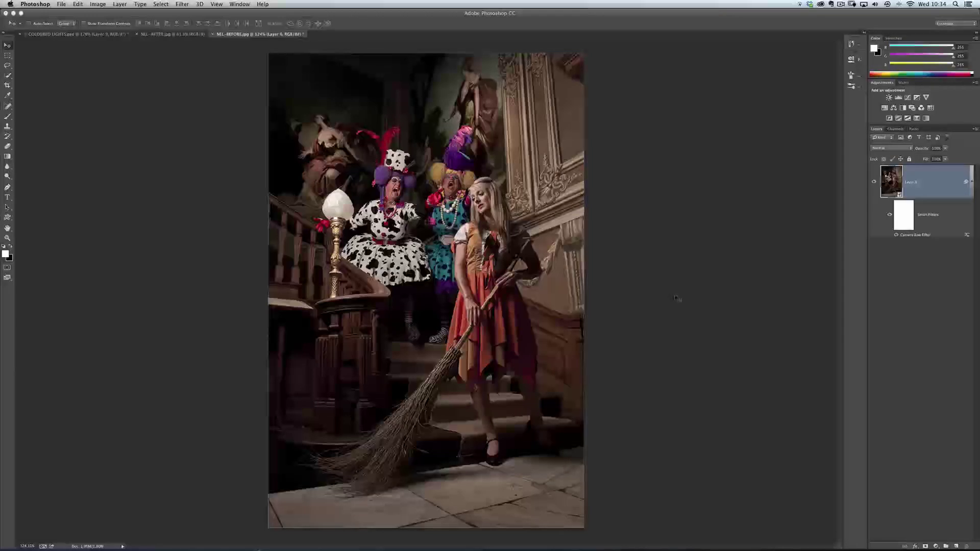
Switch to COLOURED LIGHTS.psd, hide coloured Layer 0, and select the Background layer.
click(87, 36)
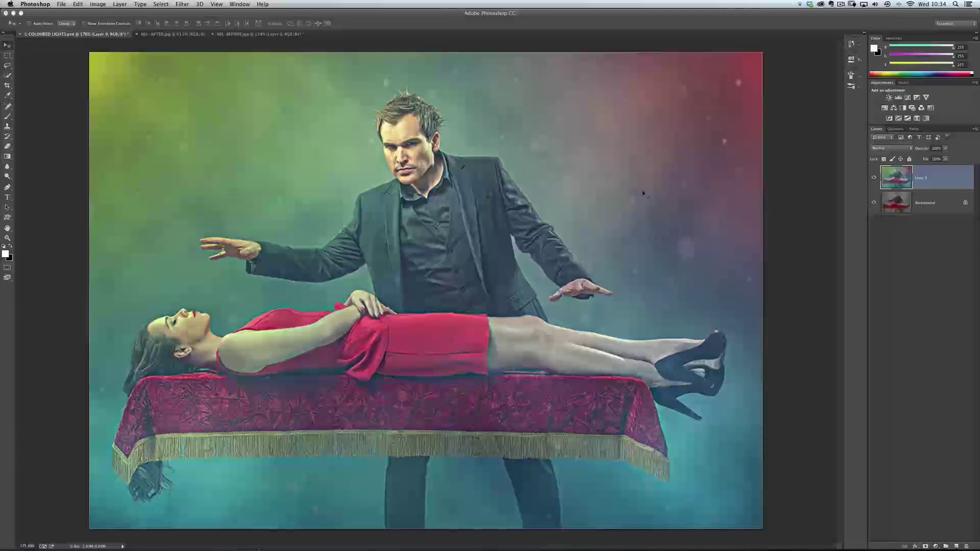
click(874, 180)
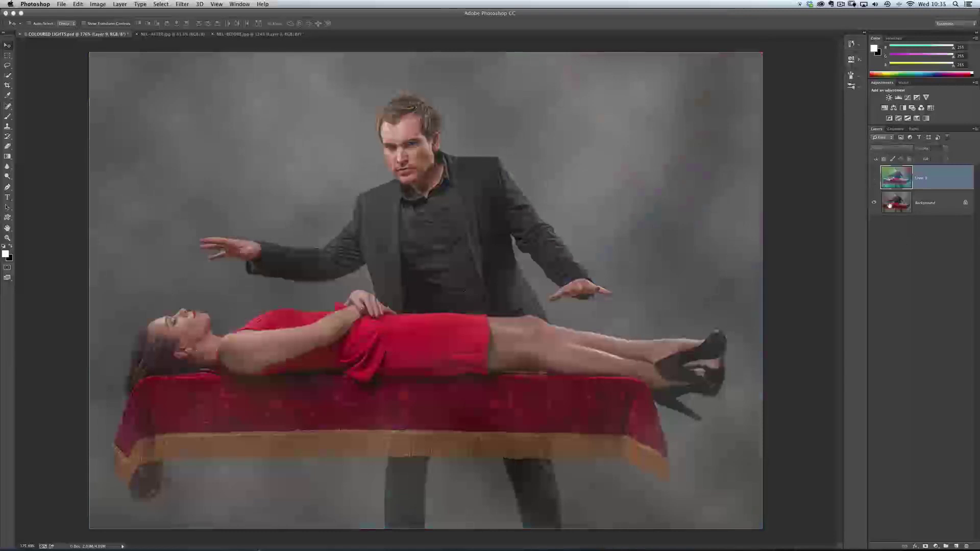
click(895, 211)
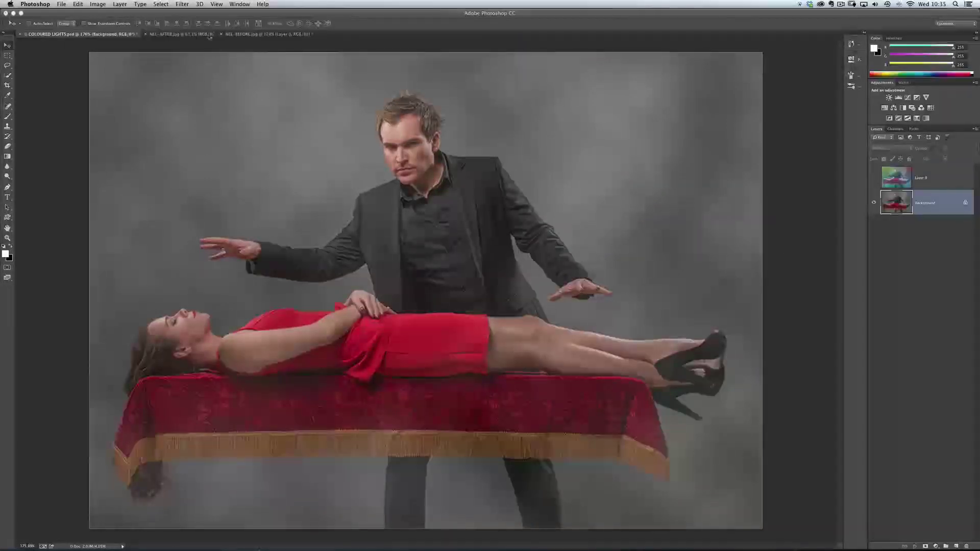
Browse the Filter > Render submenu and toggle Layer 0 on and off to compare.
click(183, 5)
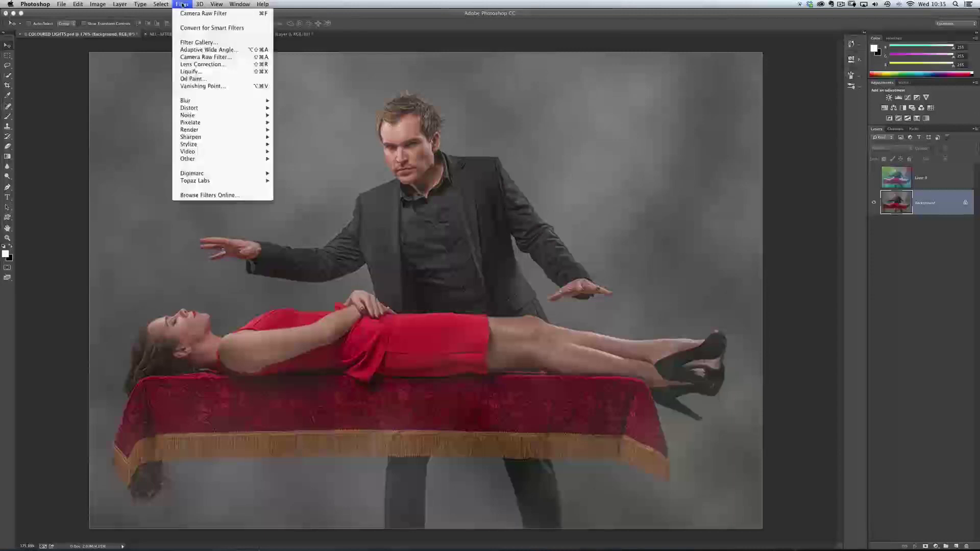
mouse_move(185, 132)
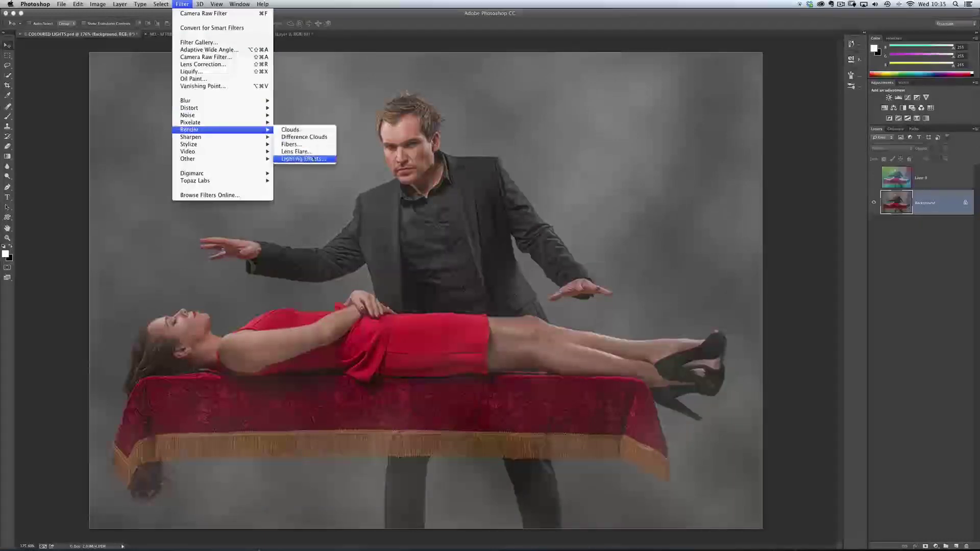
click(304, 159)
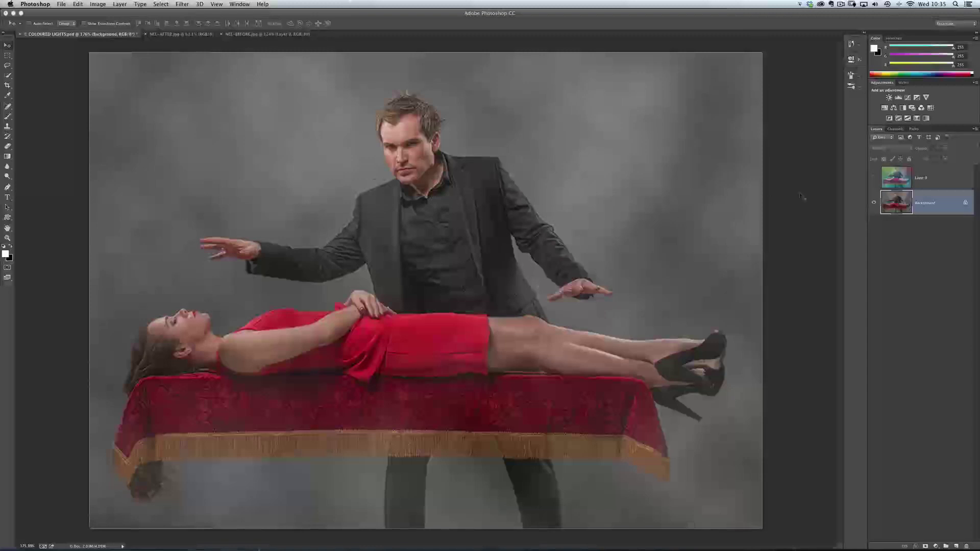
click(874, 178)
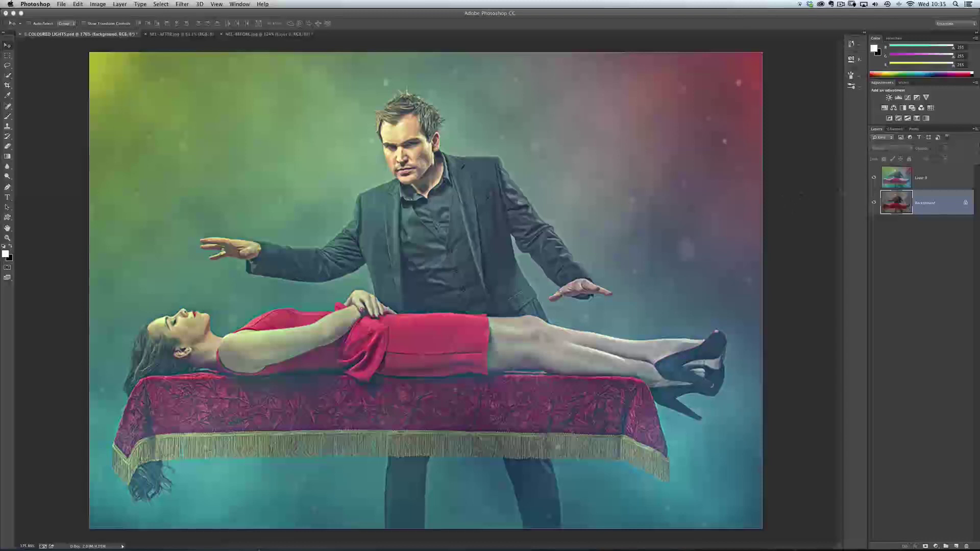
click(874, 178)
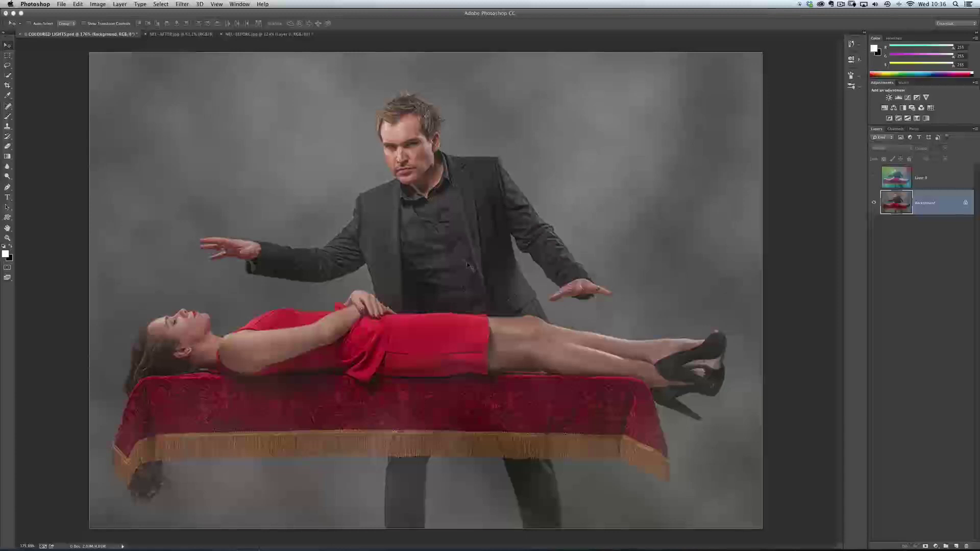
Convert the Background for Smart Filters, open Camera Raw Filter, and zoom the preview to 100%.
click(182, 4)
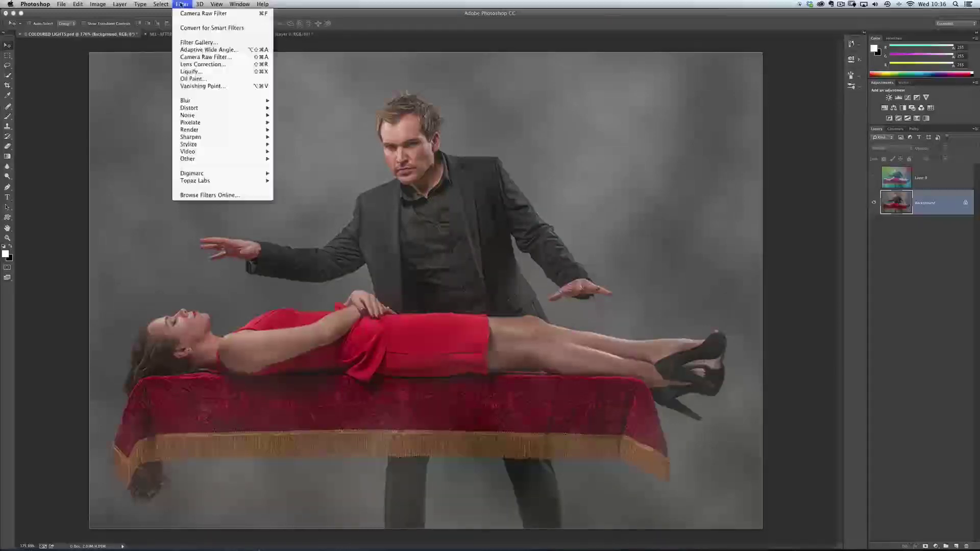
click(212, 28)
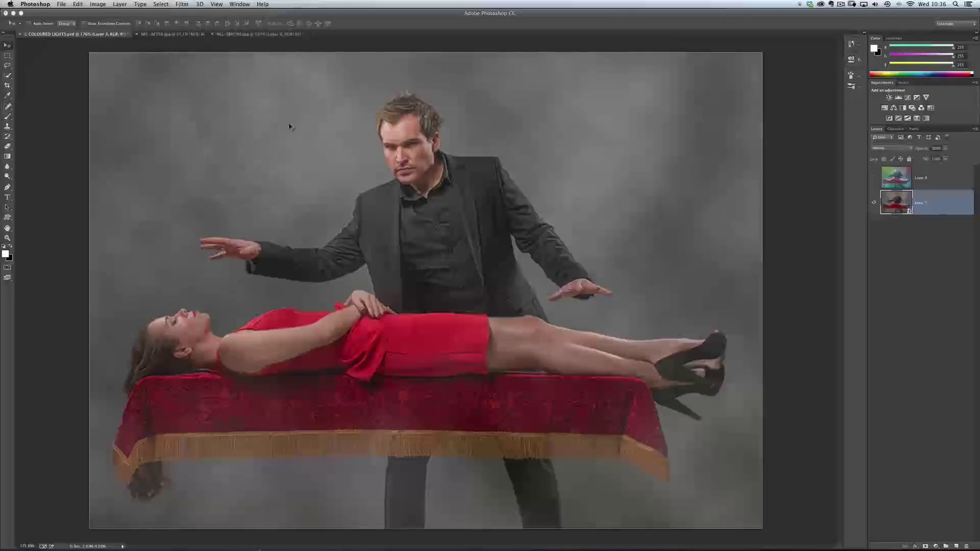
click(182, 4)
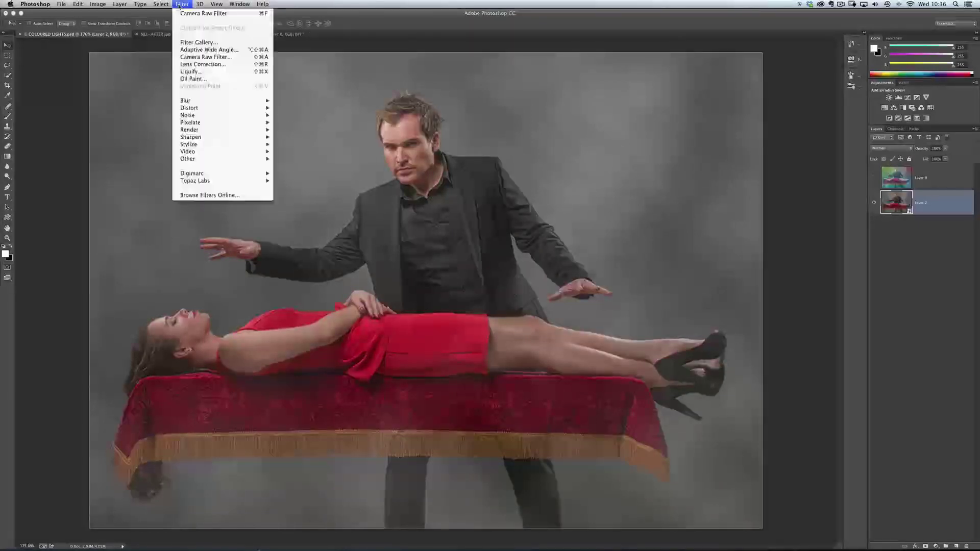
click(207, 57)
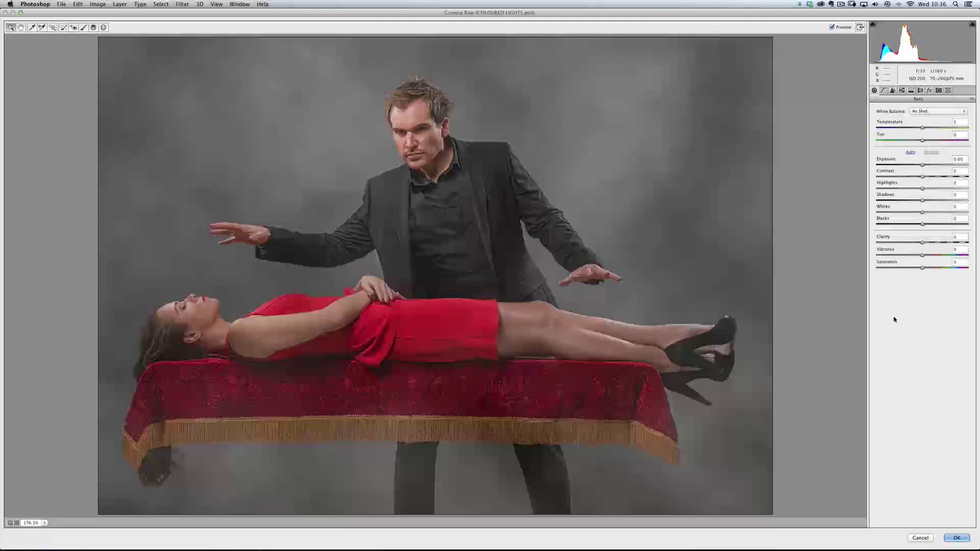
click(10, 523)
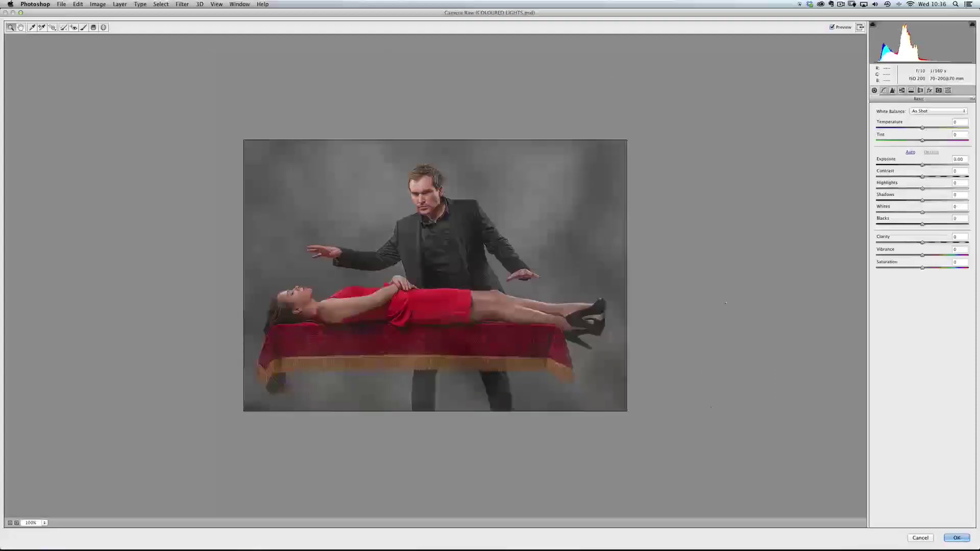
Set up a radial filter with lowered exposure, cyan tint (Hue 182, Saturation 68) and Feather 100.
click(104, 27)
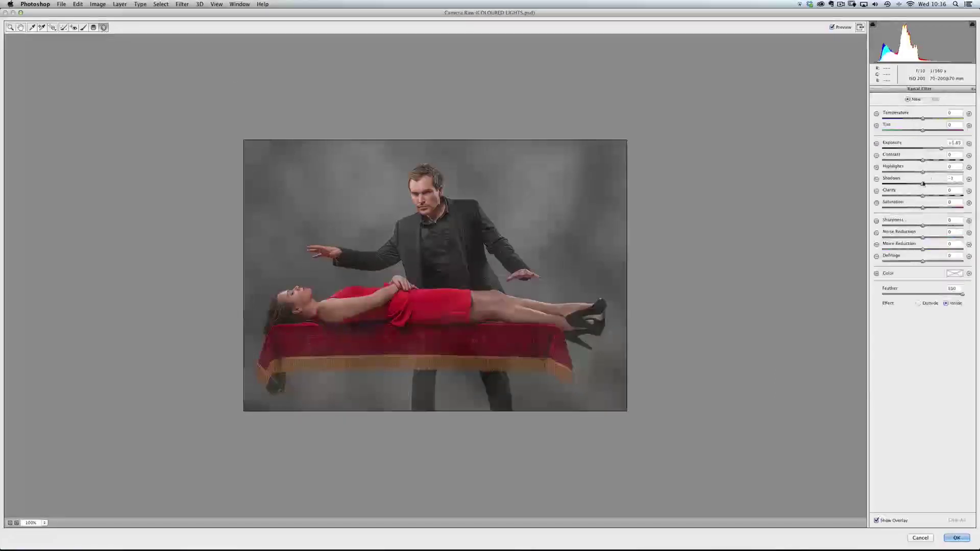
drag(941, 148, 923, 148)
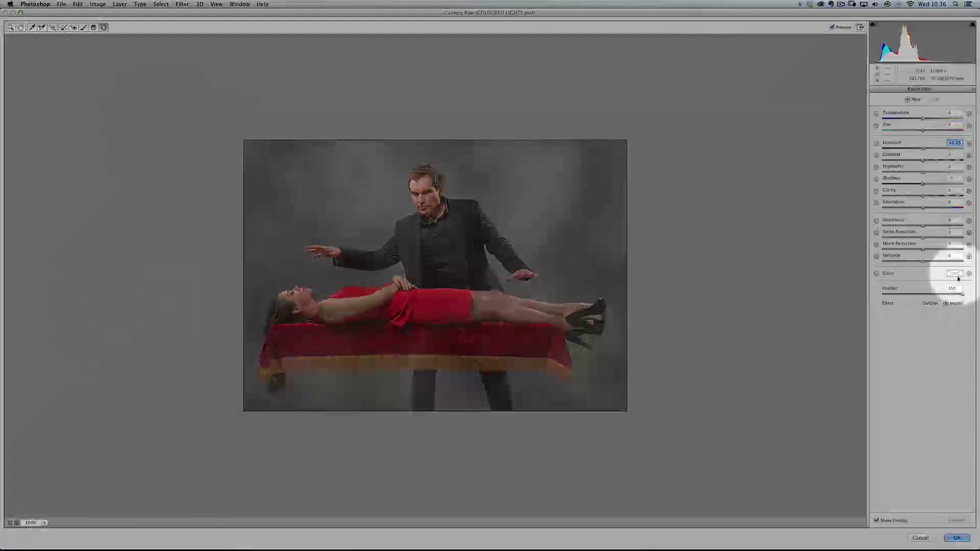
click(956, 275)
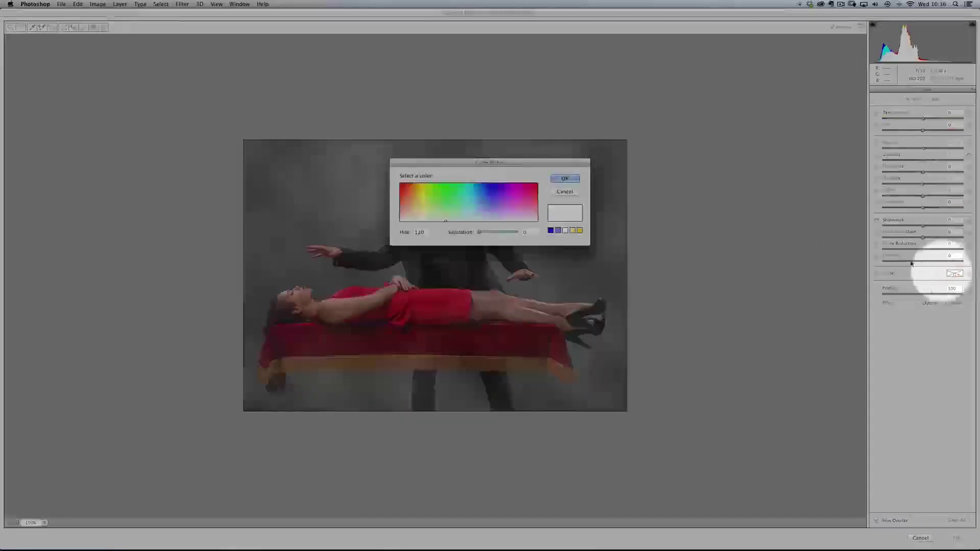
click(469, 197)
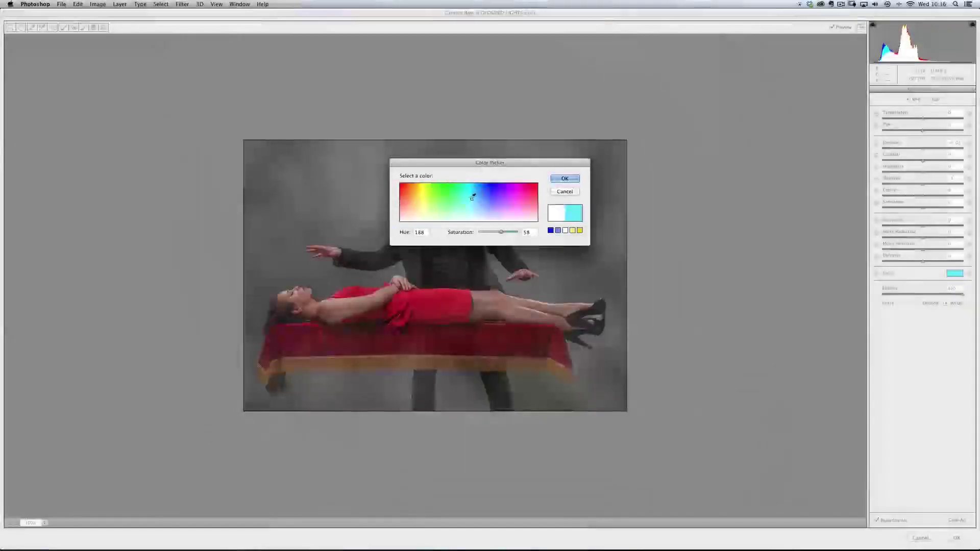
click(469, 195)
click(566, 179)
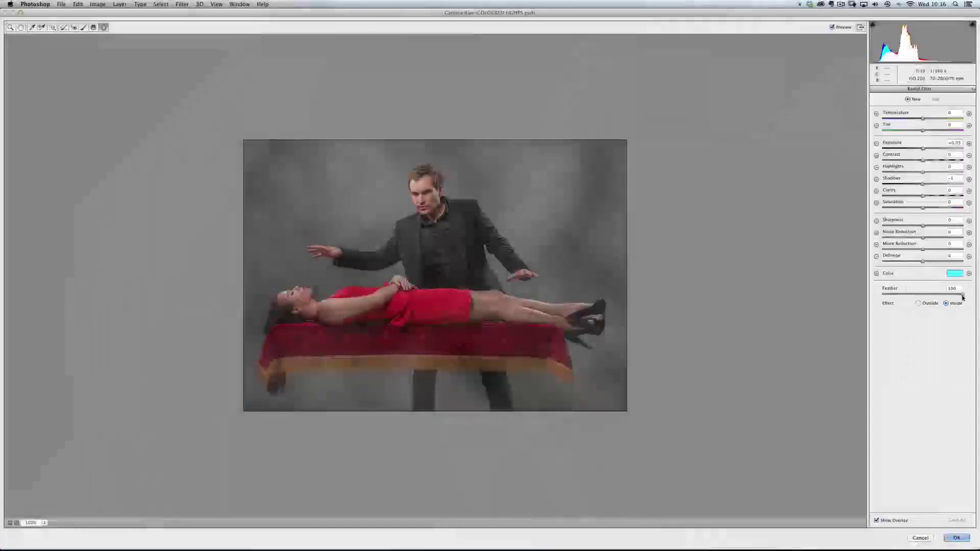
mouse_move(963, 298)
mouse_down()
mouse_move(914, 294)
mouse_move(965, 295)
mouse_up()
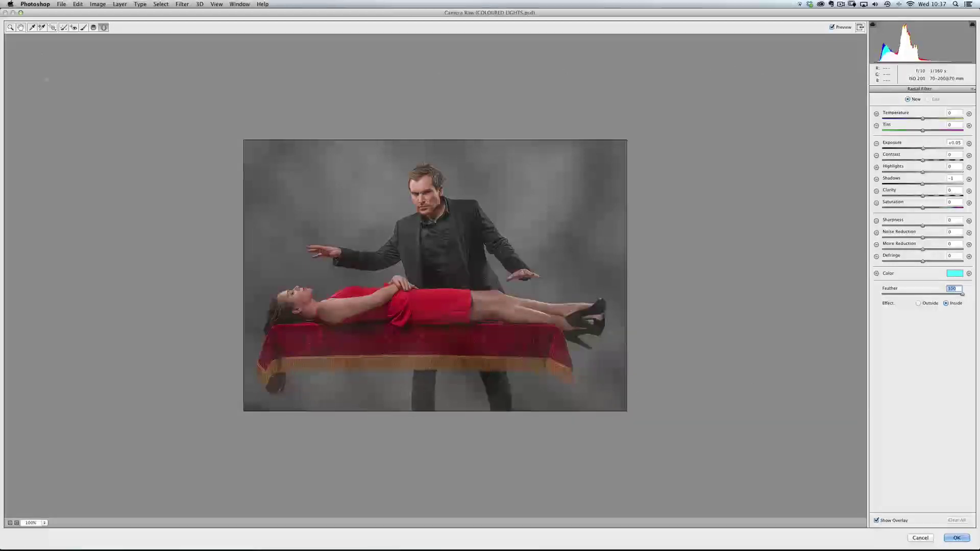
Place cyan radial glows near the feet at lower right and under the table at lower left, adjusting saturation.
drag(698, 450, 630, 425)
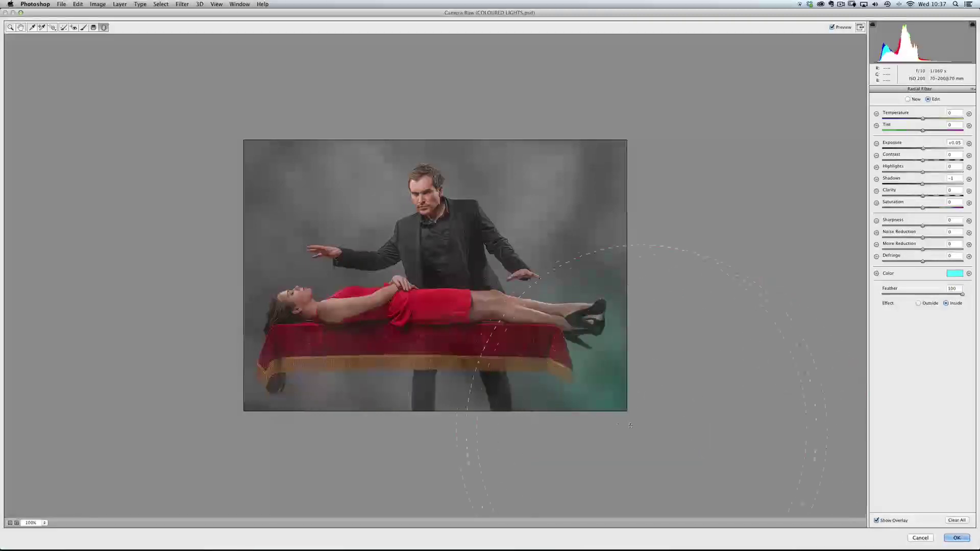
drag(562, 434, 563, 418)
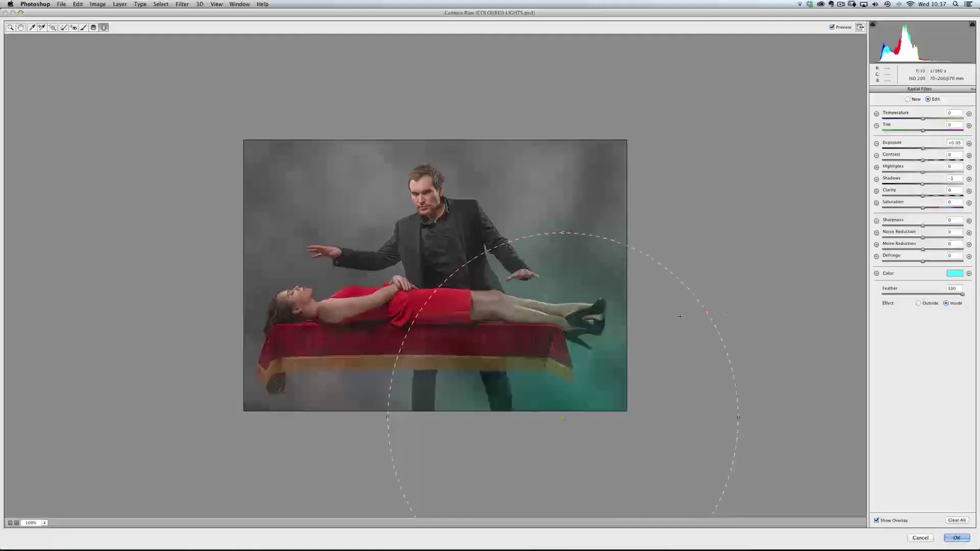
click(955, 274)
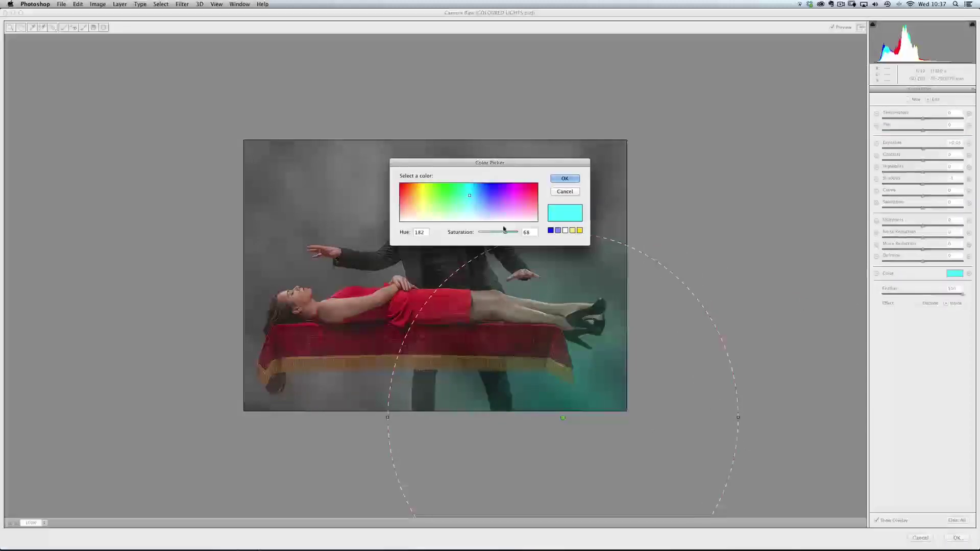
drag(508, 230, 515, 234)
click(564, 179)
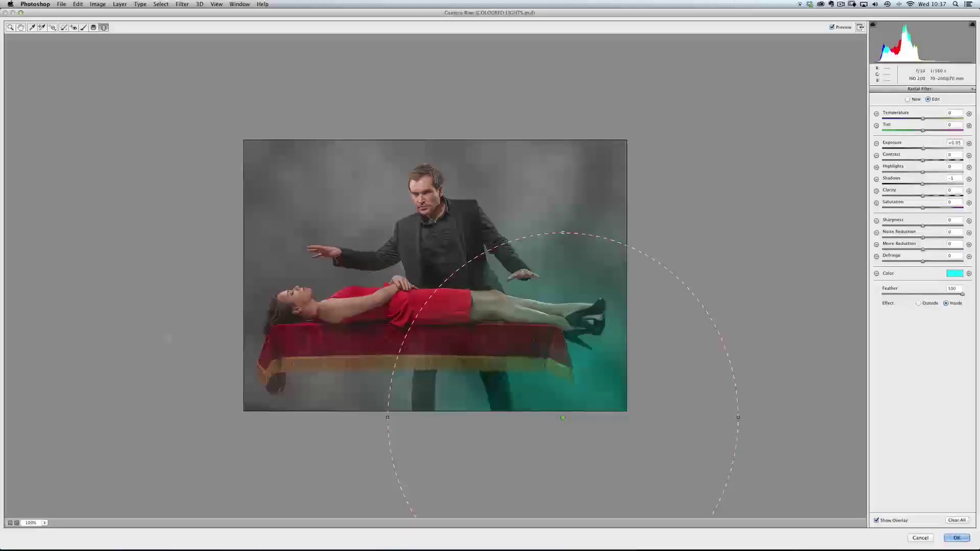
drag(125, 349, 257, 441)
drag(126, 339, 265, 437)
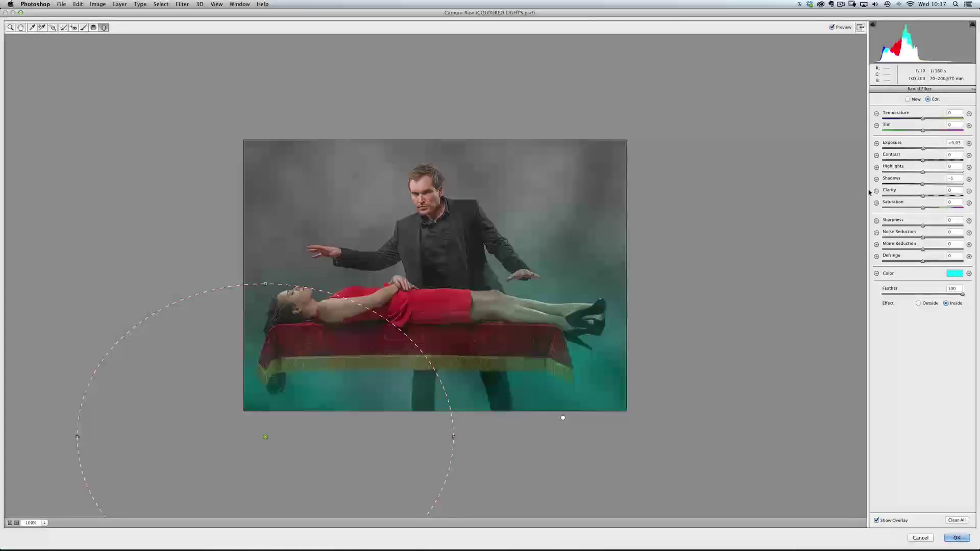
Start a new radial filter and set its colour tint to red.
click(909, 100)
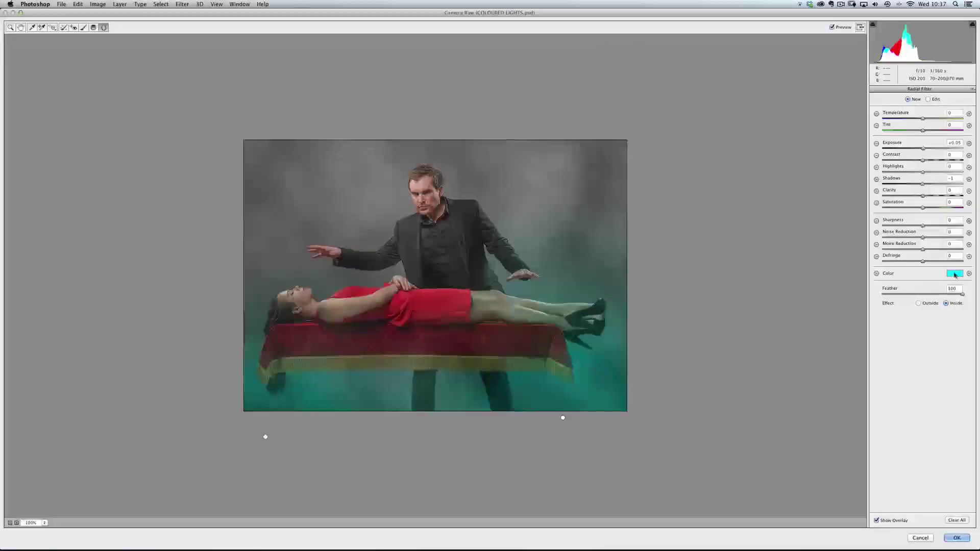
click(955, 275)
click(531, 183)
click(565, 179)
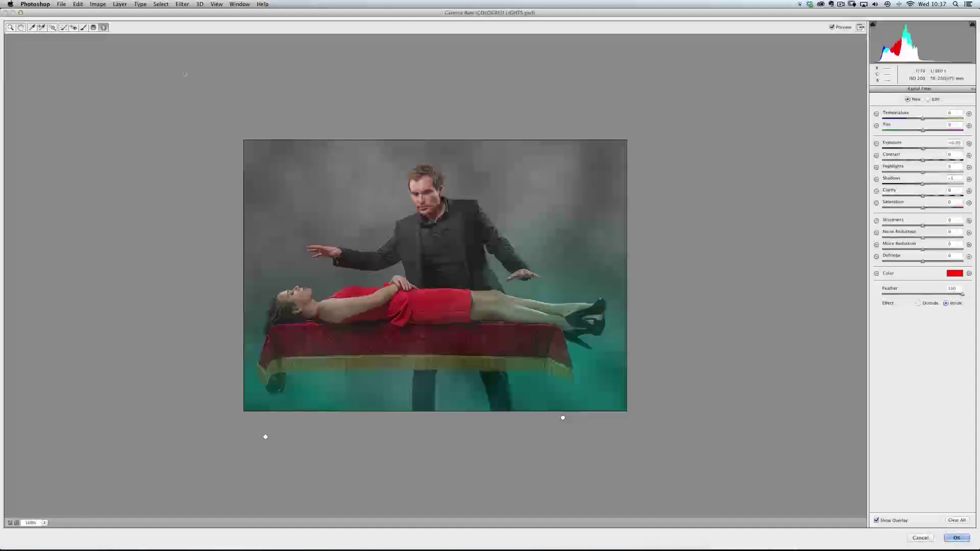
Draw, narrow and position the red radial ellipse over the upper-left backdrop behind the arm.
drag(232, 116, 249, 158)
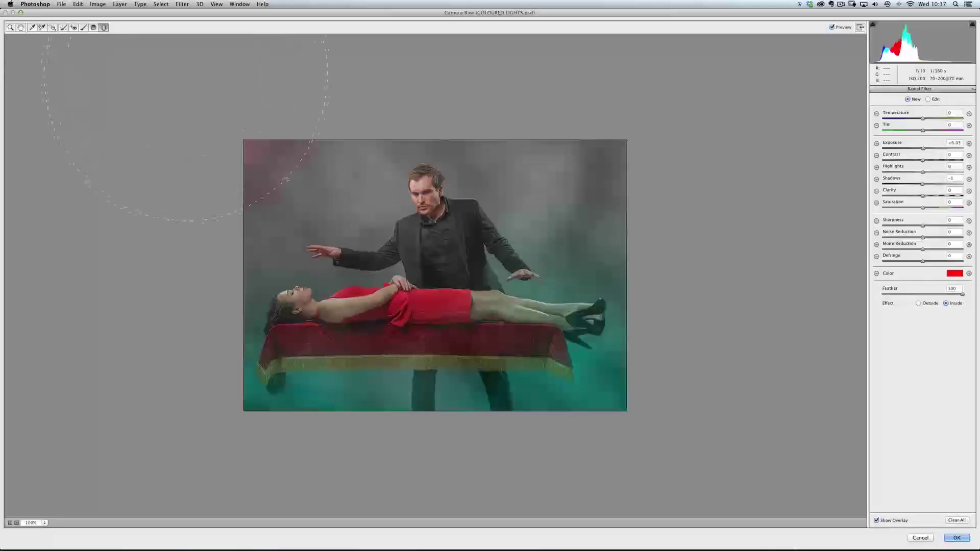
drag(327, 221, 354, 240)
drag(206, 88, 264, 123)
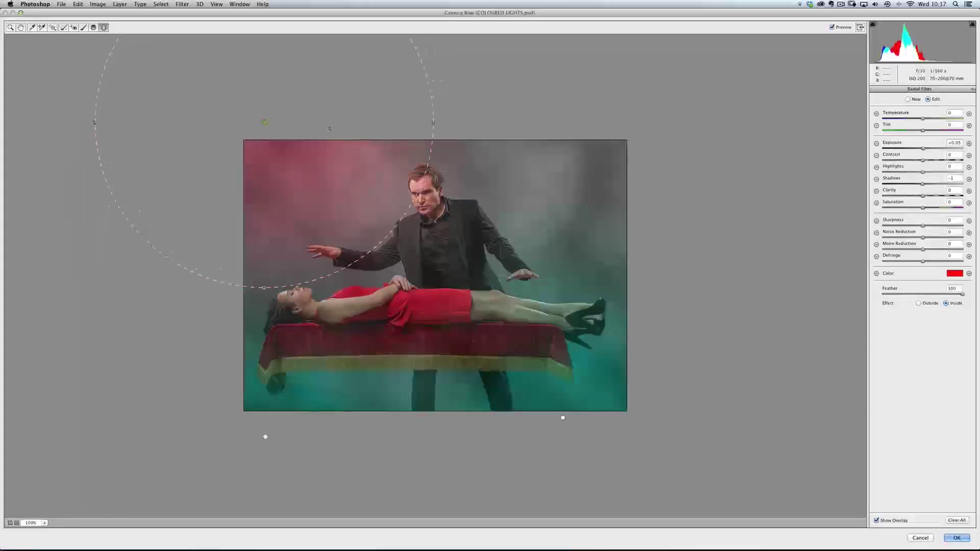
drag(434, 122, 418, 121)
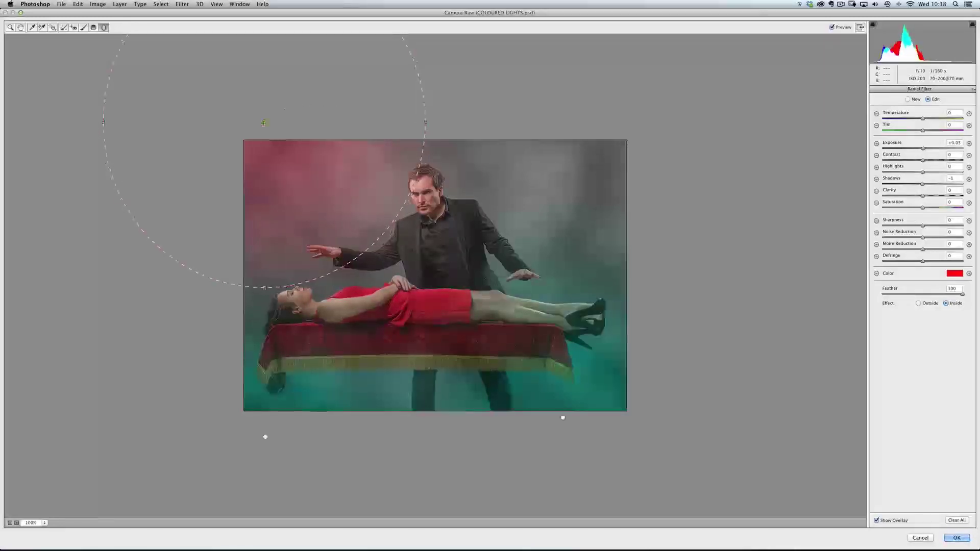
drag(264, 122, 279, 127)
Start another new radial filter and set its colour tint to yellow.
click(907, 99)
click(956, 273)
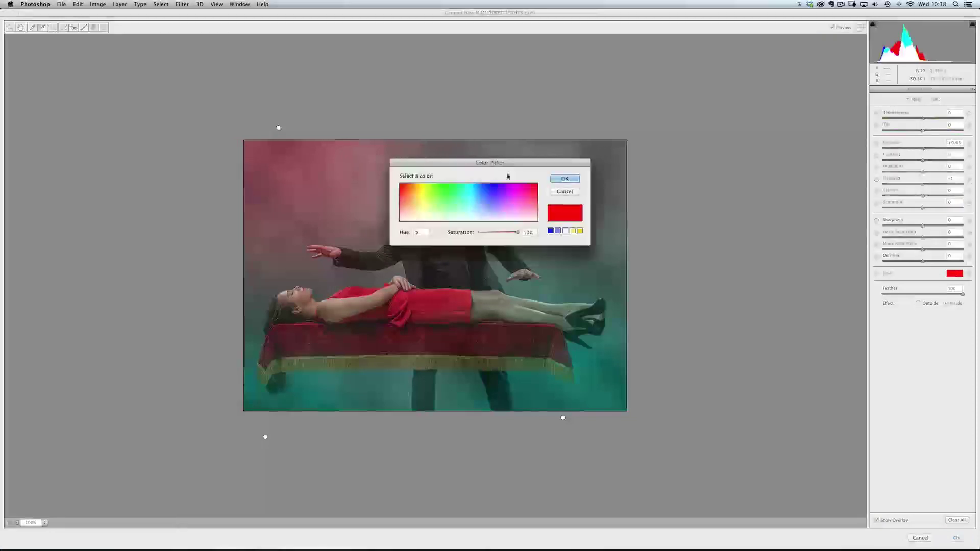
drag(438, 192, 424, 180)
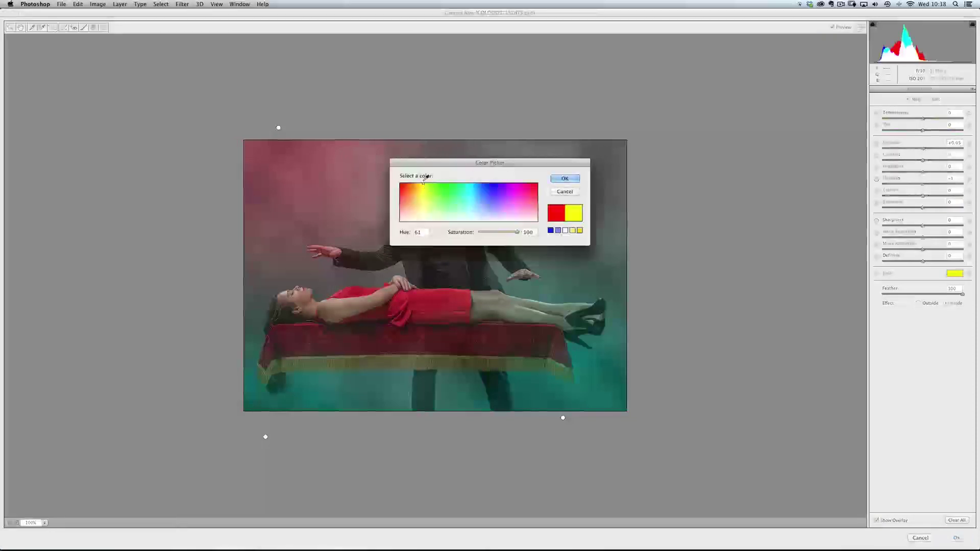
click(564, 178)
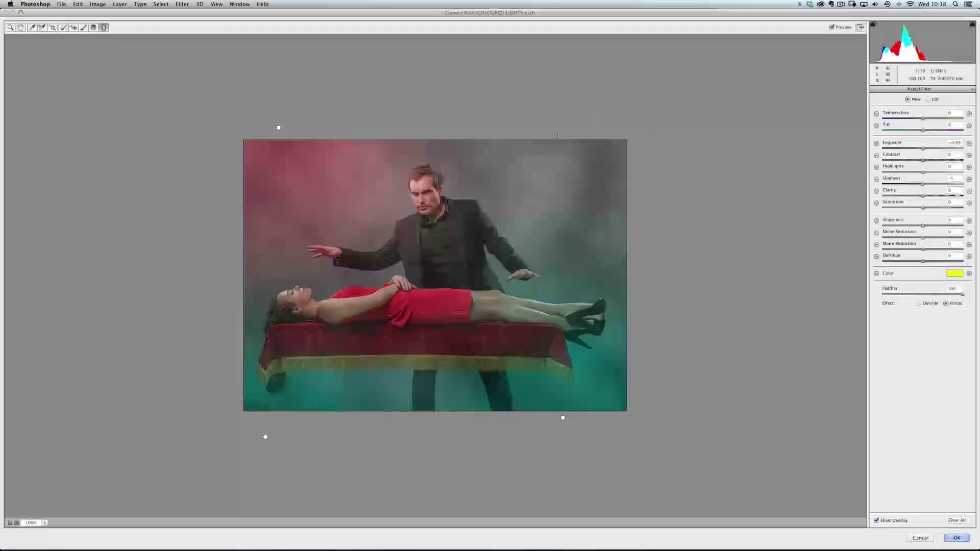
Draw and enlarge the yellow ellipse across the upper-right backdrop, then turn off Show Overlay.
drag(703, 99, 674, 145)
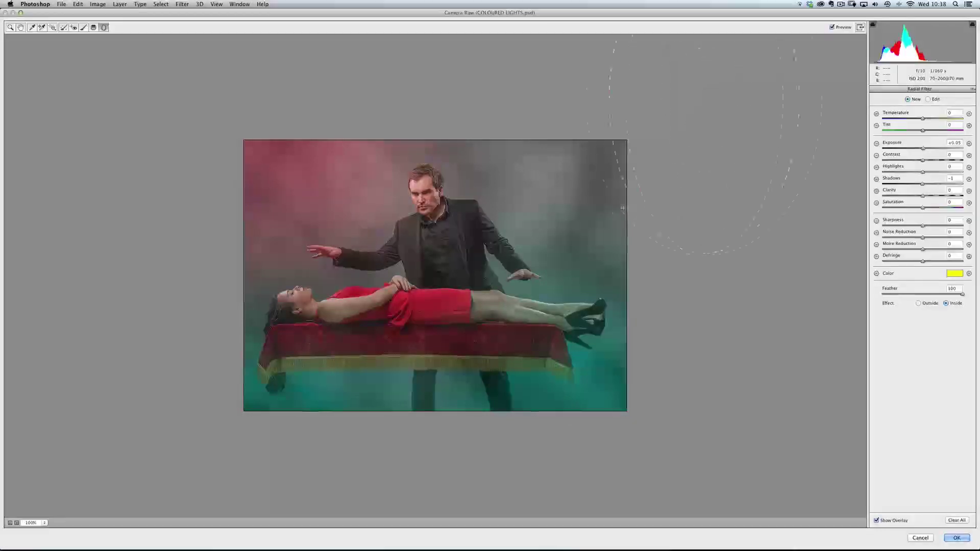
drag(623, 207, 582, 239)
drag(706, 100, 584, 105)
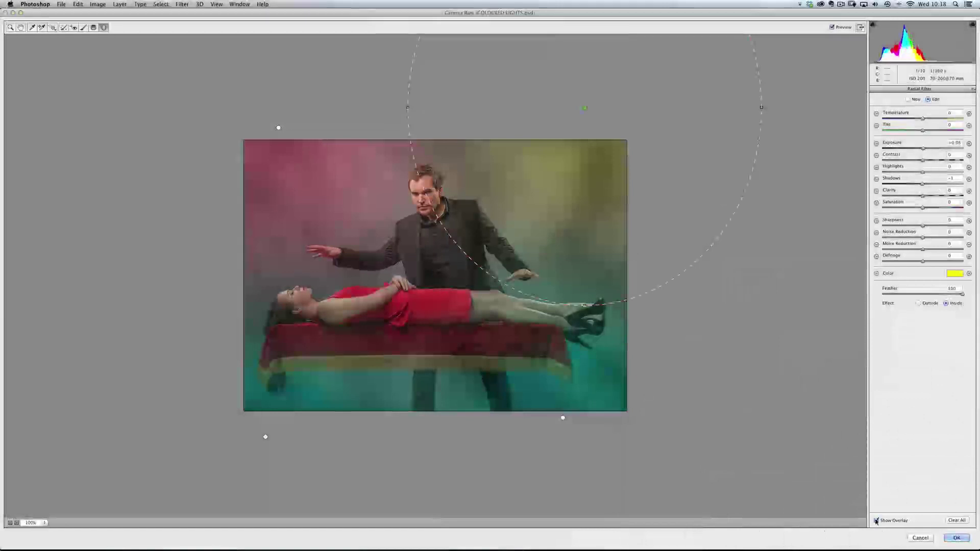
click(877, 521)
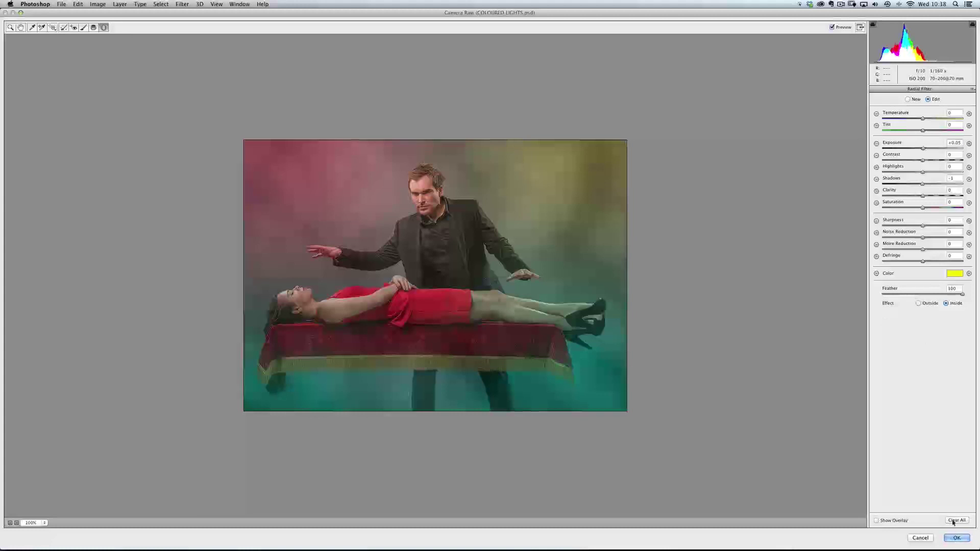
Apply the Camera Raw smart filter, reopen it to review the radial filters, and confirm again.
click(956, 539)
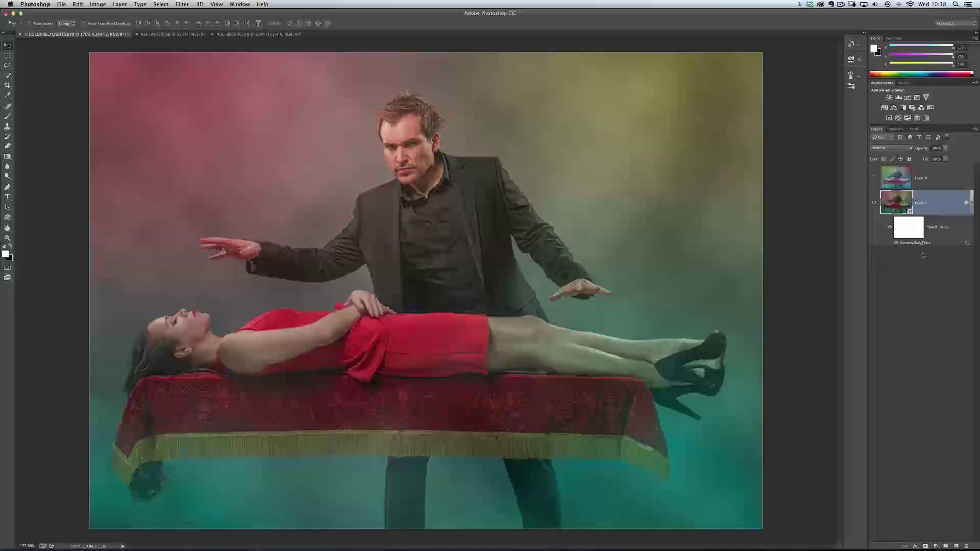
double_click(917, 244)
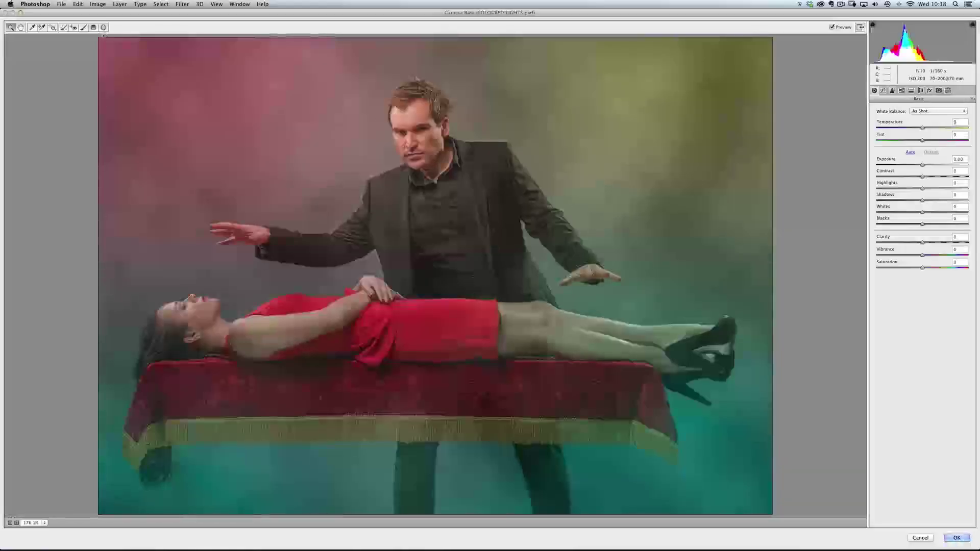
click(103, 27)
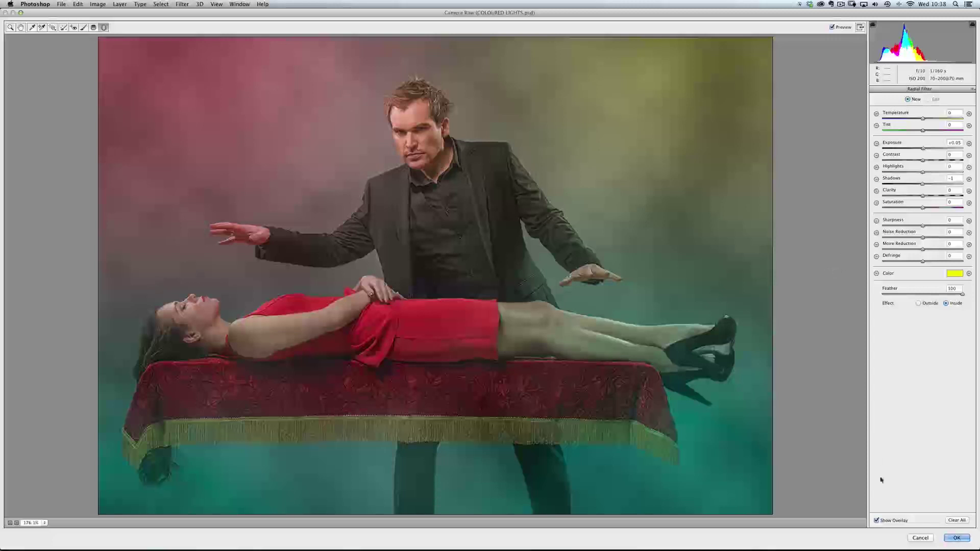
click(920, 538)
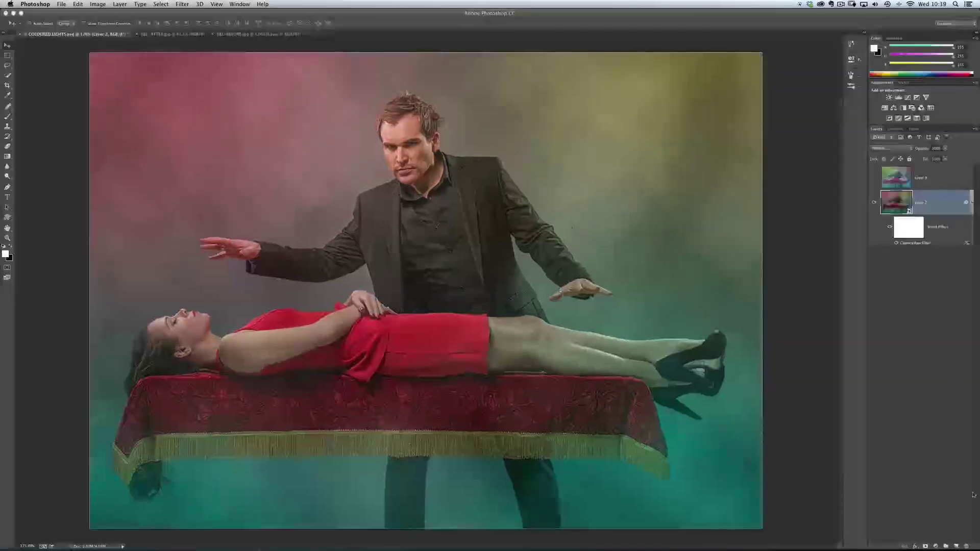